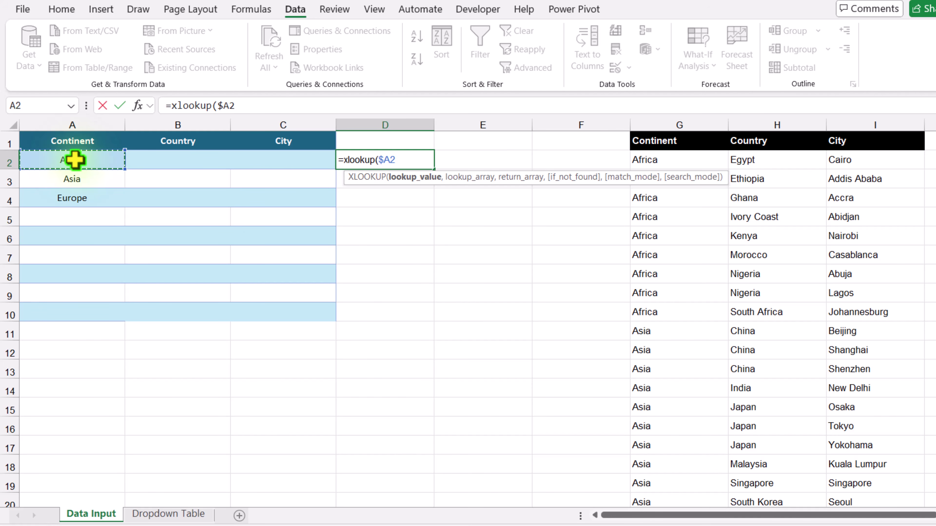
Set the lookup array of D2's XLOOKUP formula to the continent range as the absolute reference $G$2:$G$43.
type(",")
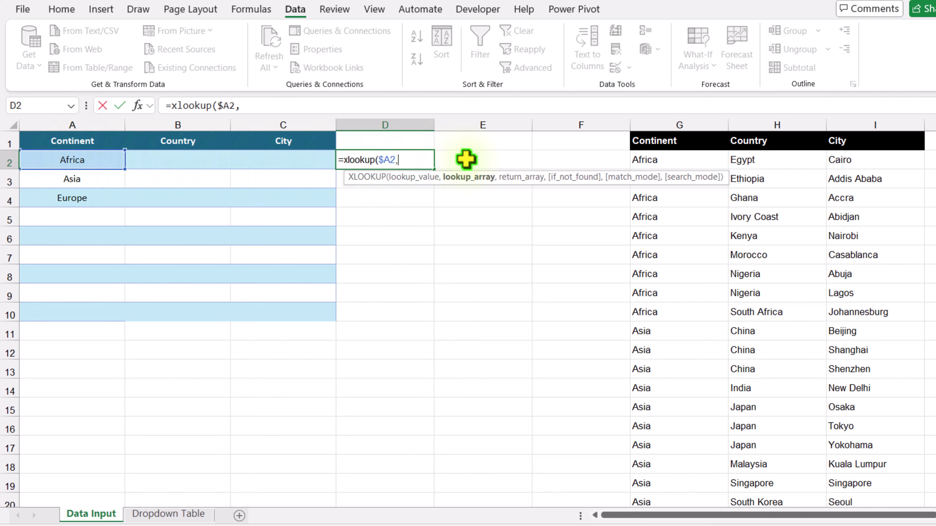
left_click(688, 159)
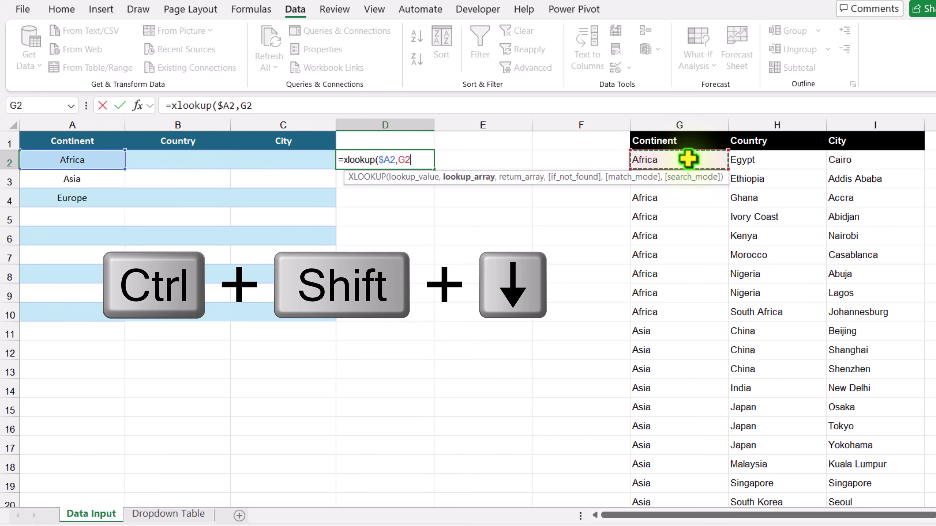
key("ctrl+shift+Down")
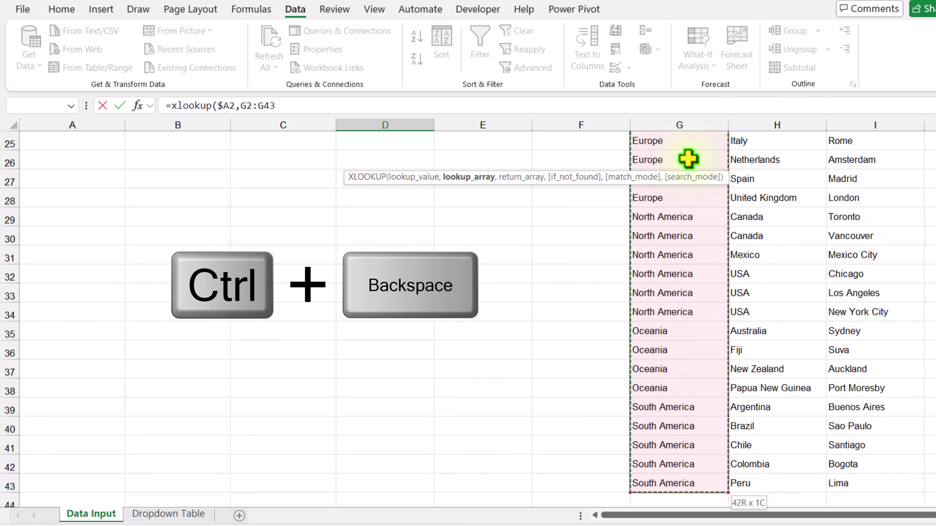
key("ctrl+BackSpace")
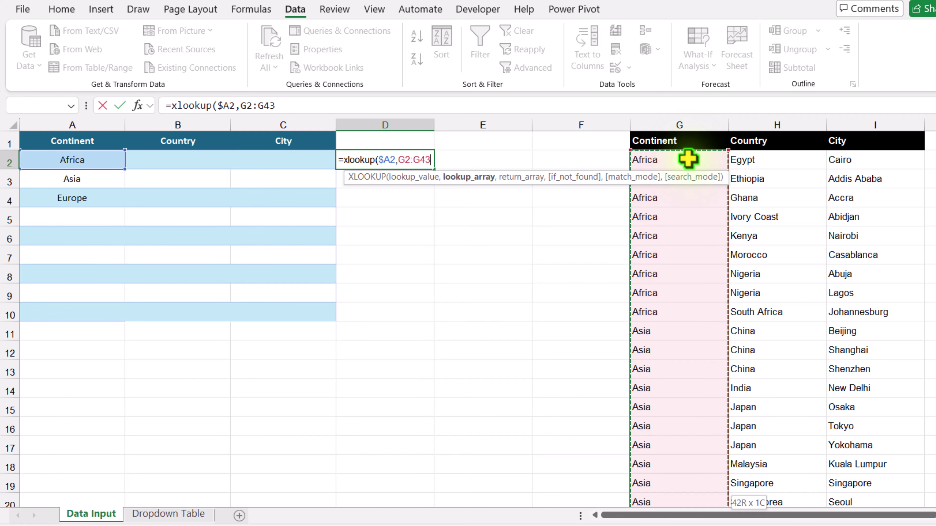
key("F4")
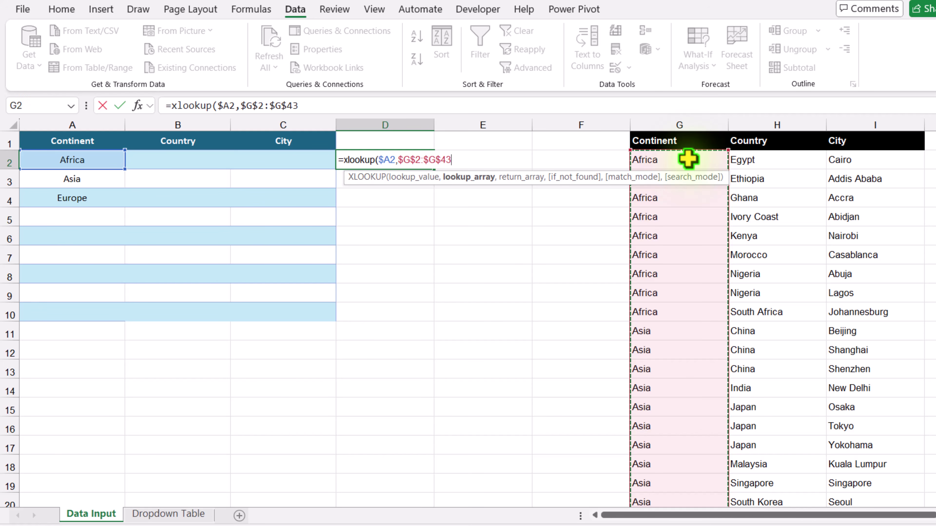
Set the return array of the XLOOKUP in D2 to the country range as the absolute reference $H$2:$H$43.
type(",")
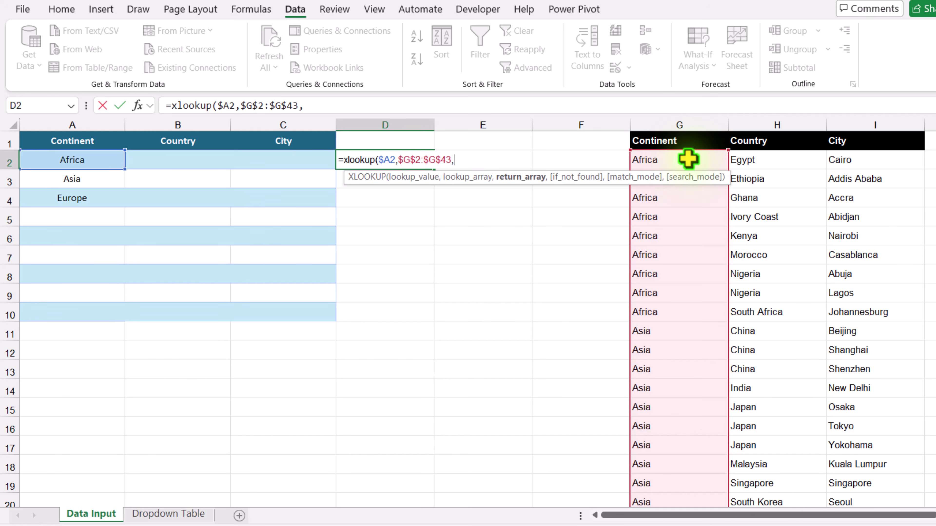
left_click(747, 158)
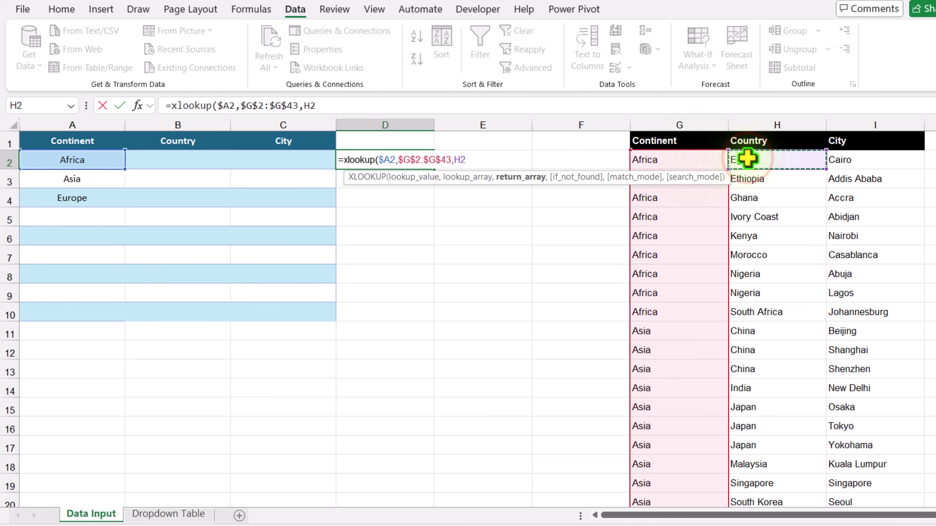
key("ctrl+shift+Down")
scroll(747, 159, "up", 10)
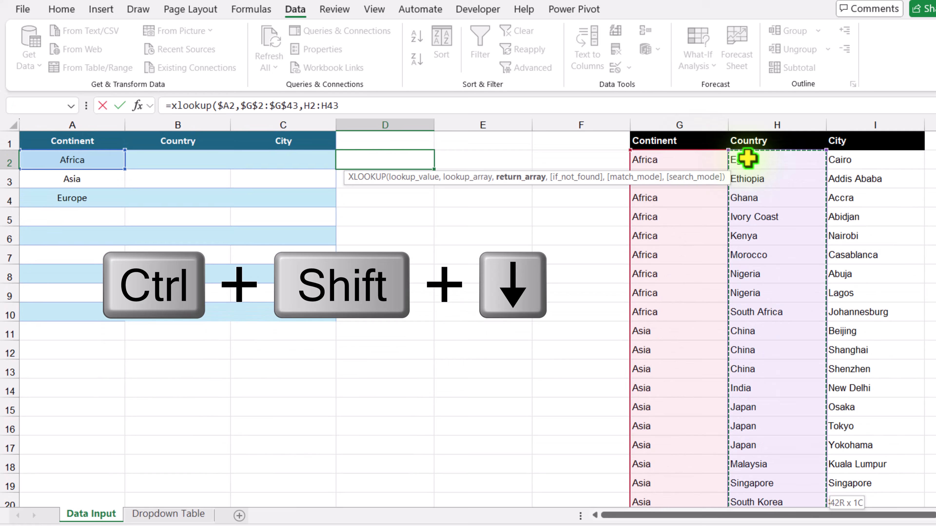
key("ctrl+BackSpace")
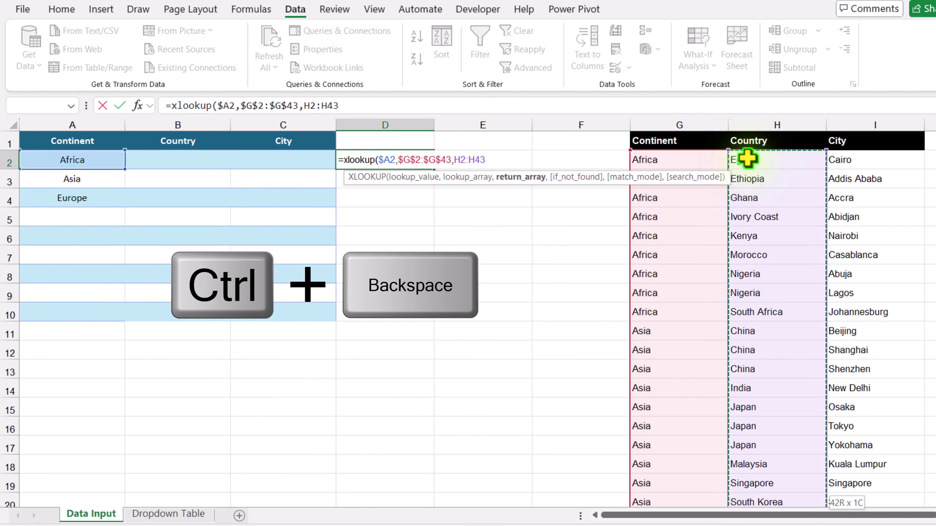
key("F4")
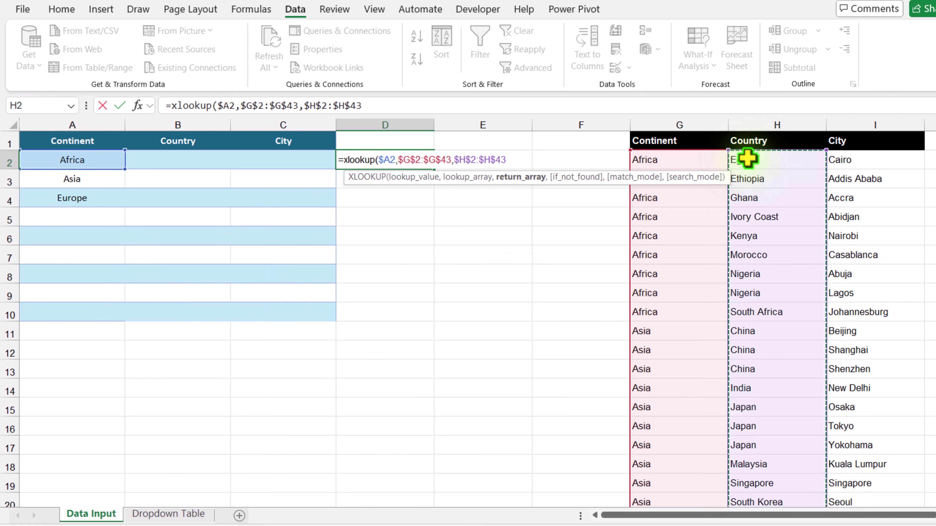
Leave the if_not_found and match_mode arguments empty, set search_mode to 1 for first-to-last, and complete the formula in D2.
type(",")
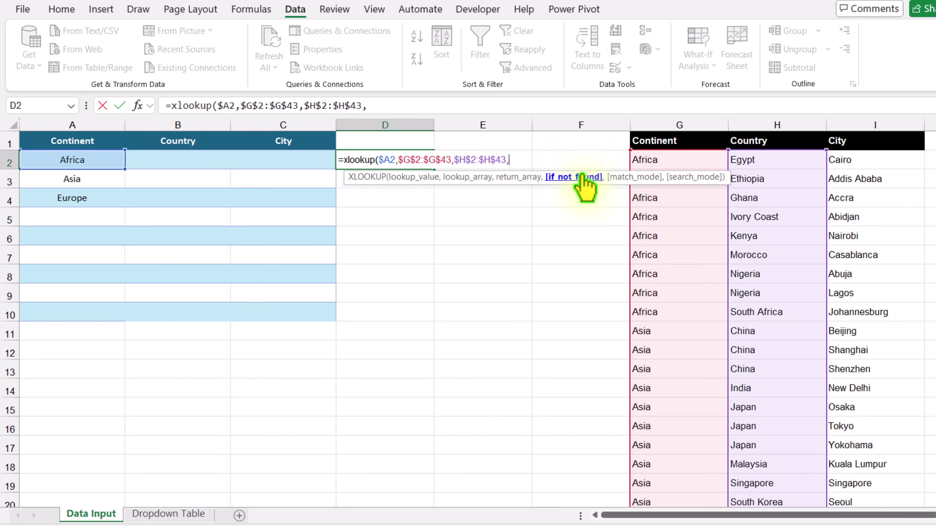
type(",")
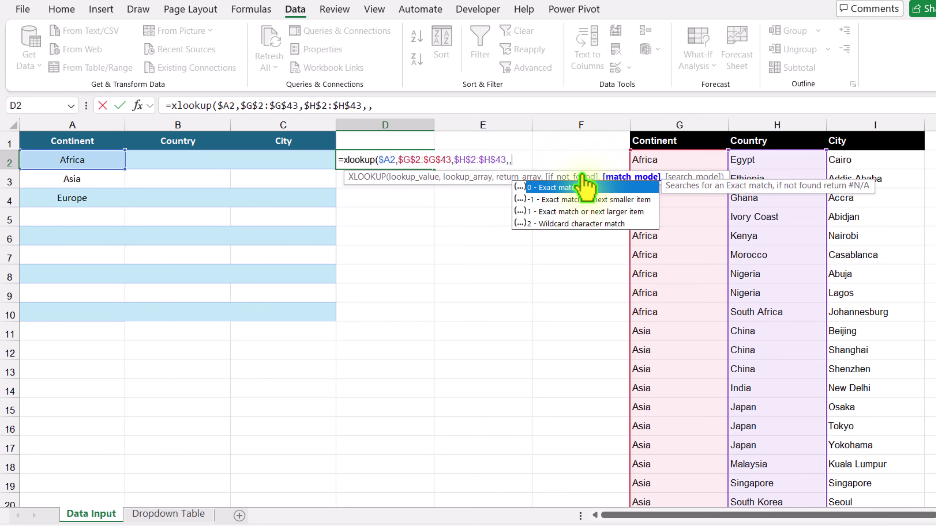
type(",")
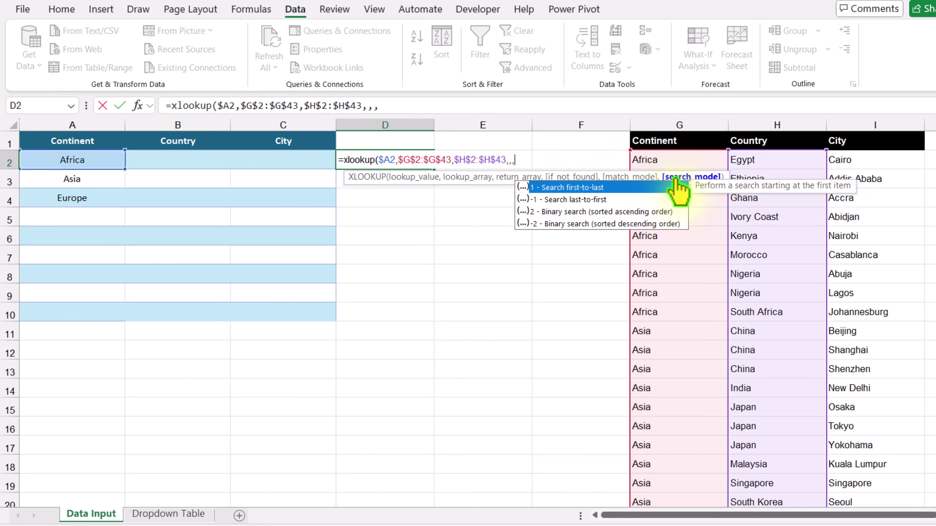
type("1")
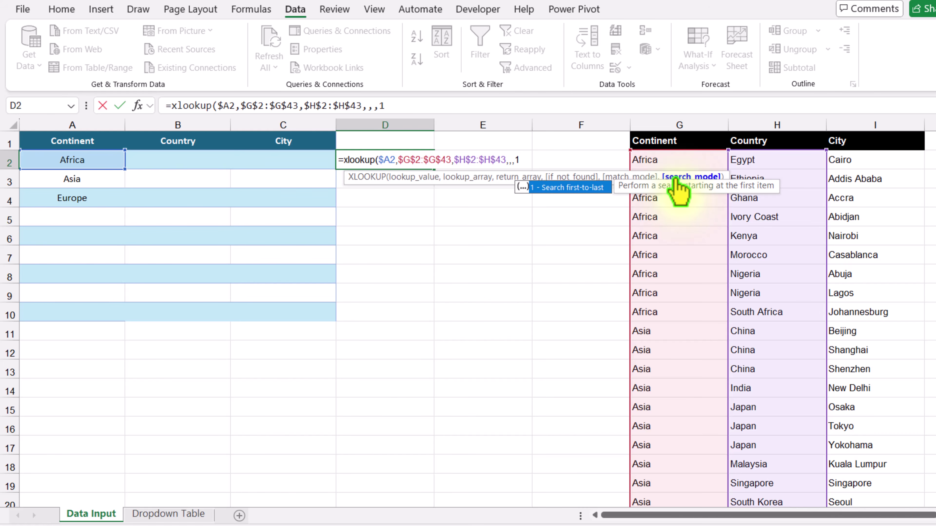
type(")")
key("Return")
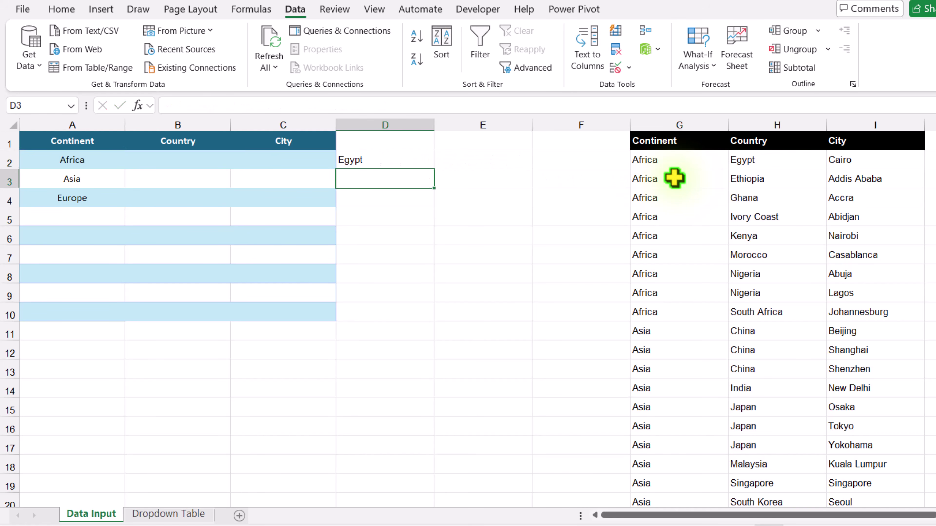
Extend D2's formula with the range operator ":" followed by a copy of the whole XLOOKUP expression.
key("Up")
left_click_drag(403, 105, 170, 105)
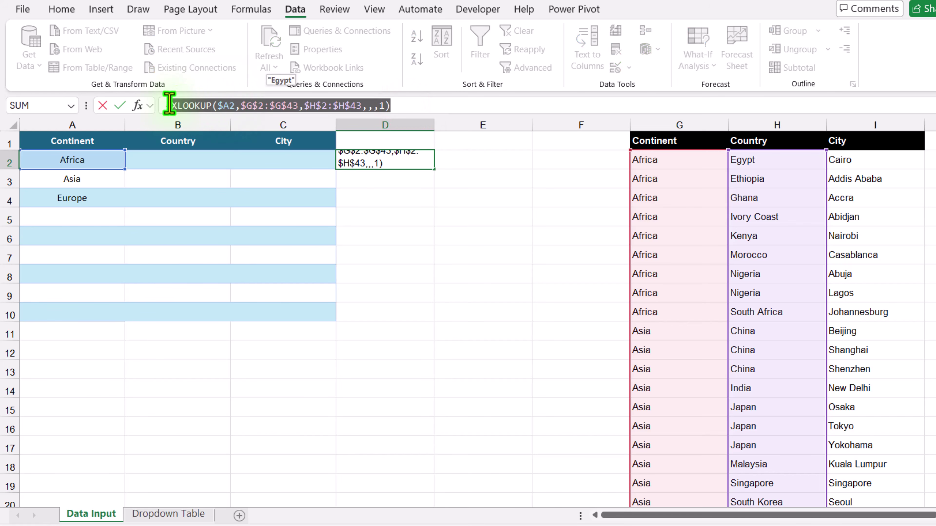
left_click(405, 105)
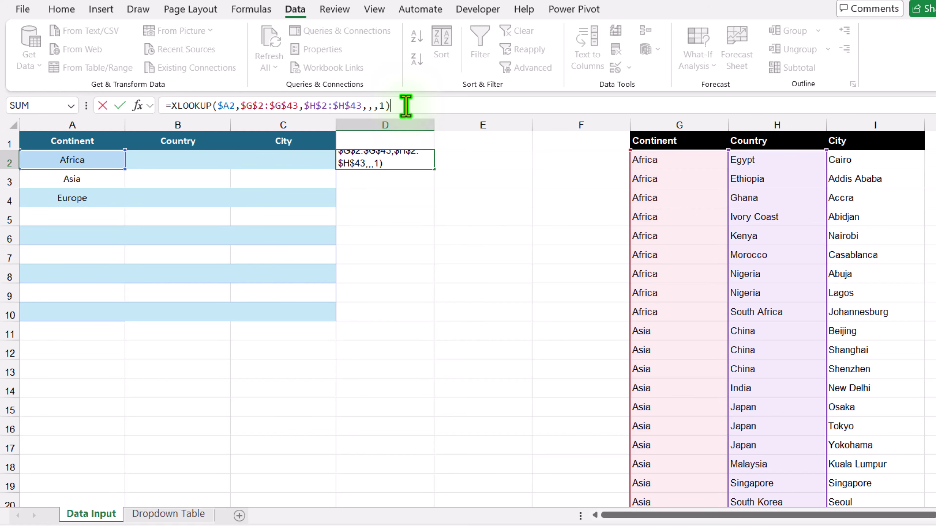
type(":")
key("ctrl+v")
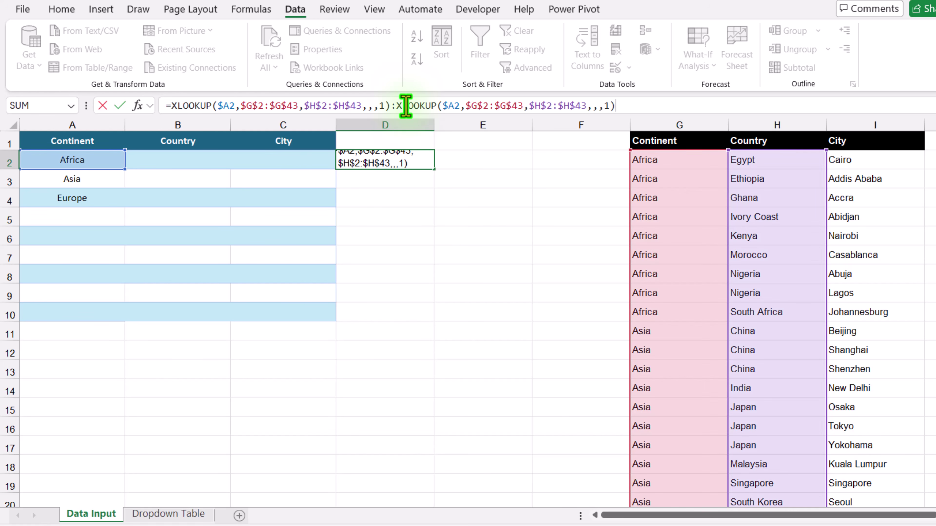
Change the search_mode of the second XLOOKUP in D2 to -1 and enter the formula.
key("Left")
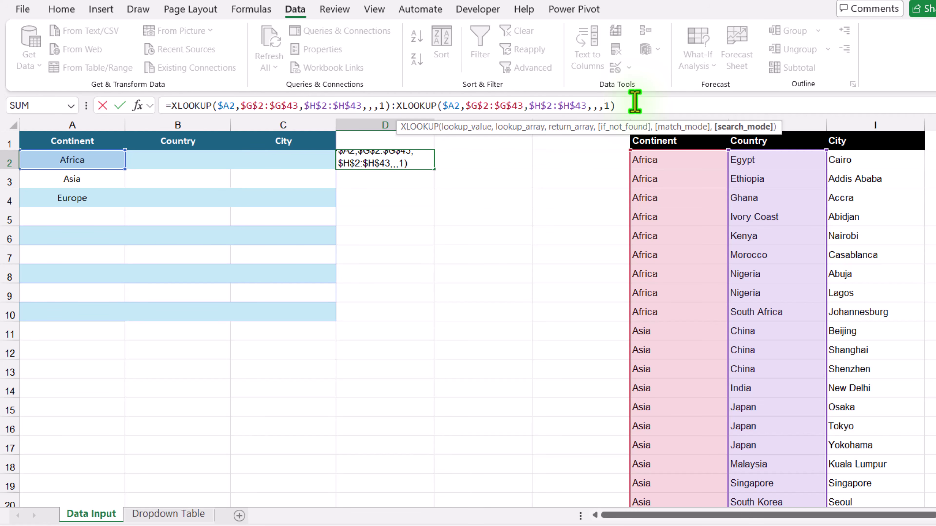
key("Left")
type("-")
left_click(635, 102)
key("Return")
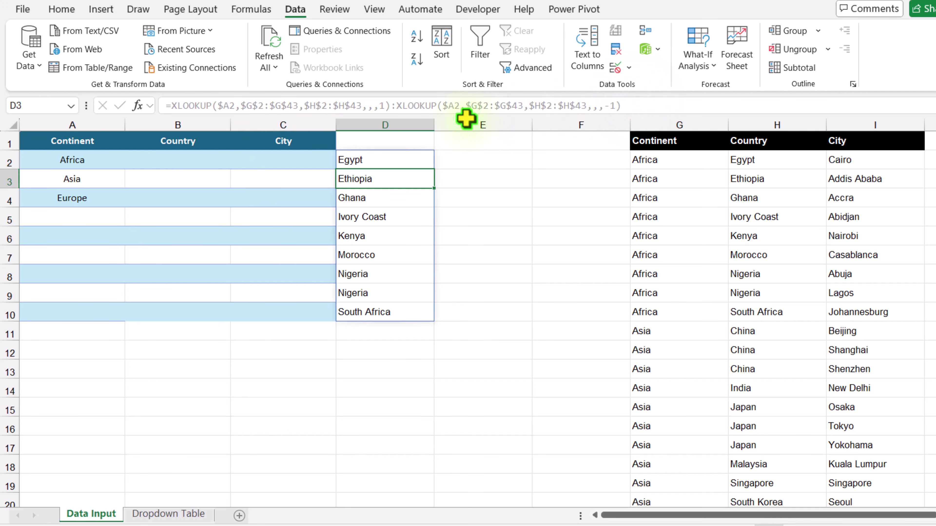
Choose Asia as the continent in A2 to test the spilled country list.
left_click(80, 160)
left_click(131, 162)
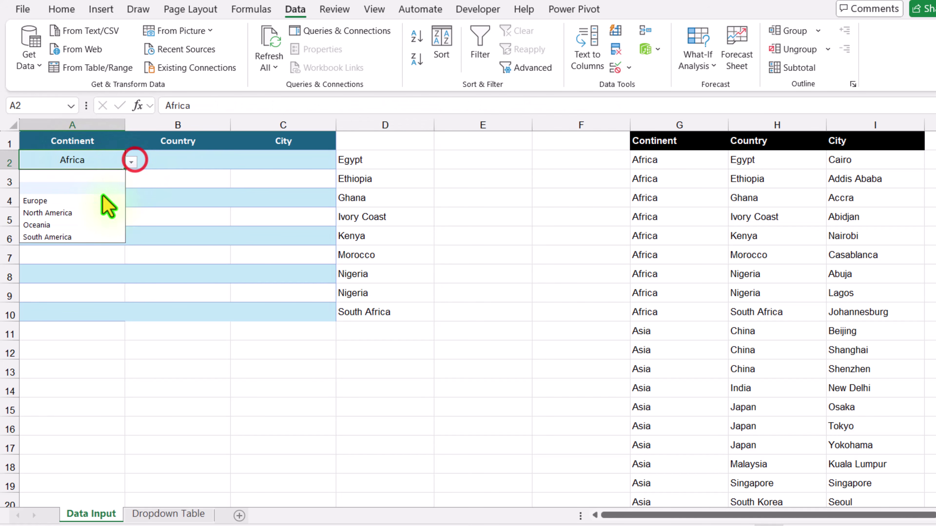
left_click(105, 187)
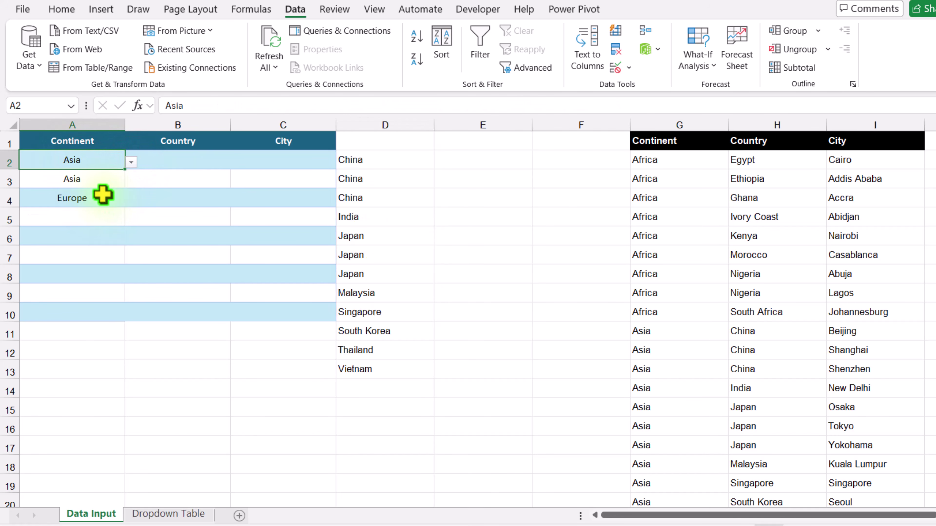
Copy the entire combined XLOOKUP formula from D2, leaving the cell as it is.
left_click(371, 161)
left_click_drag(619, 107, 138, 114)
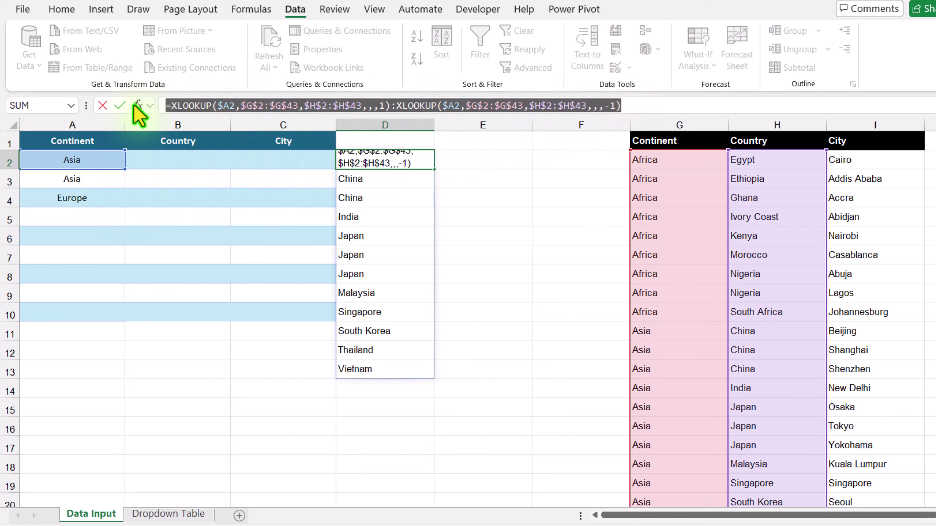
key("Escape")
Define a workbook-scoped name Country that refers to the copied XLOOKUP range formula.
left_click(263, 7)
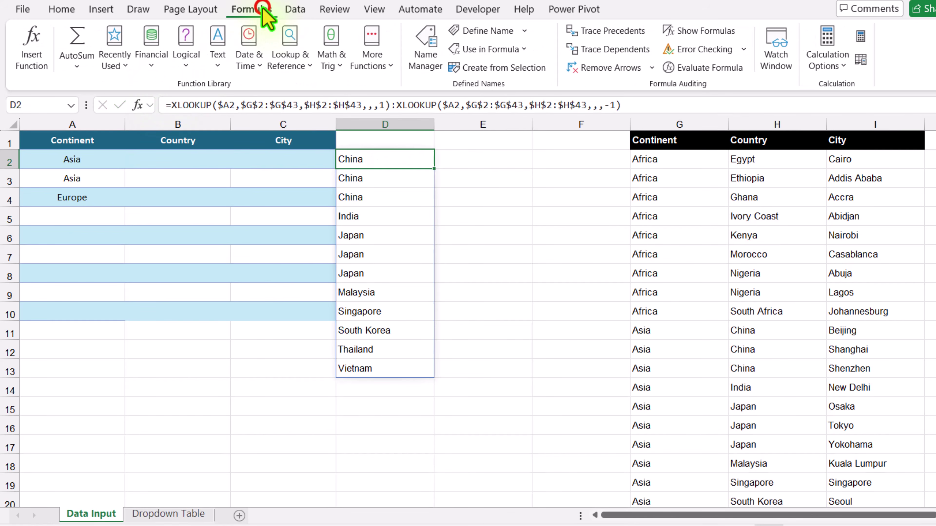
left_click(425, 61)
key("alt+n")
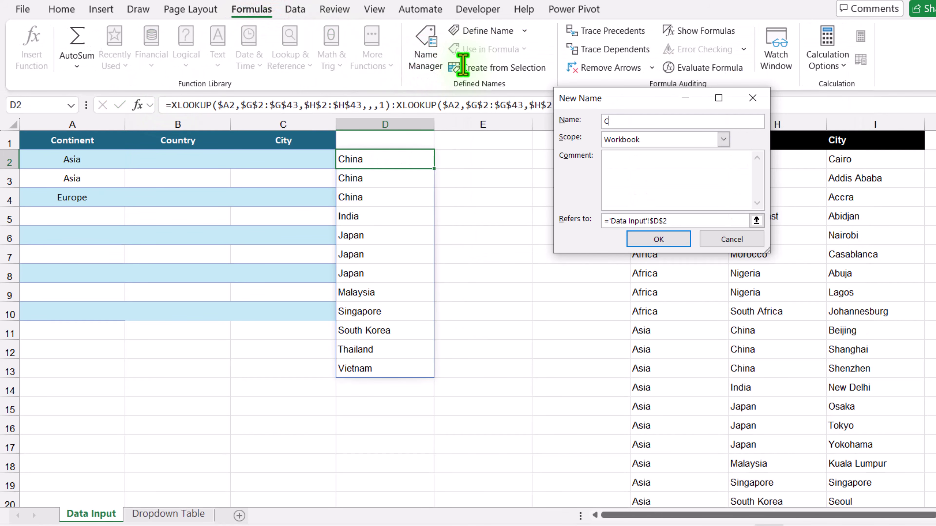
type("Country")
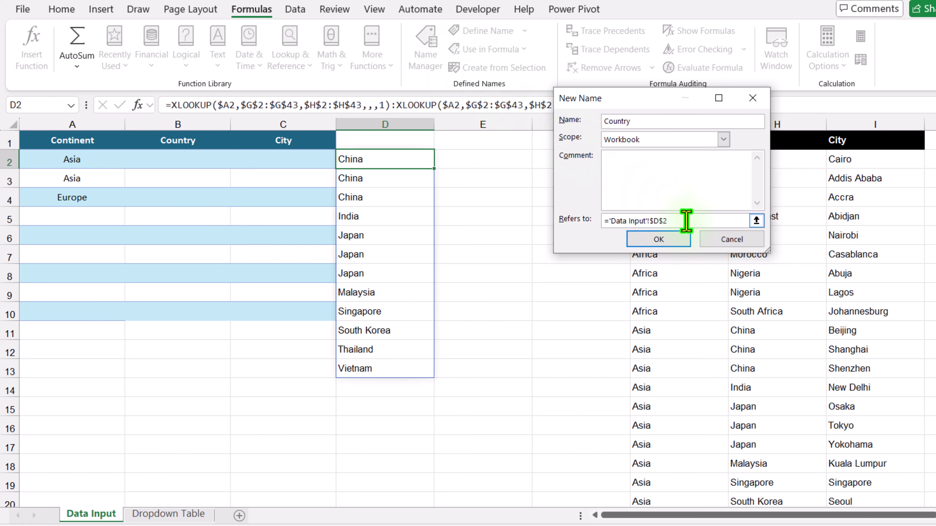
left_click_drag(686, 220, 593, 221)
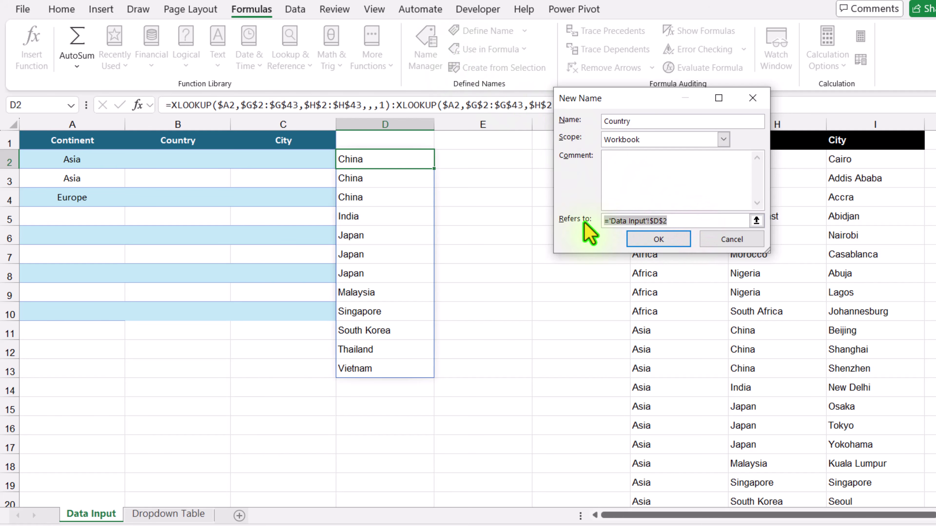
left_click(659, 239)
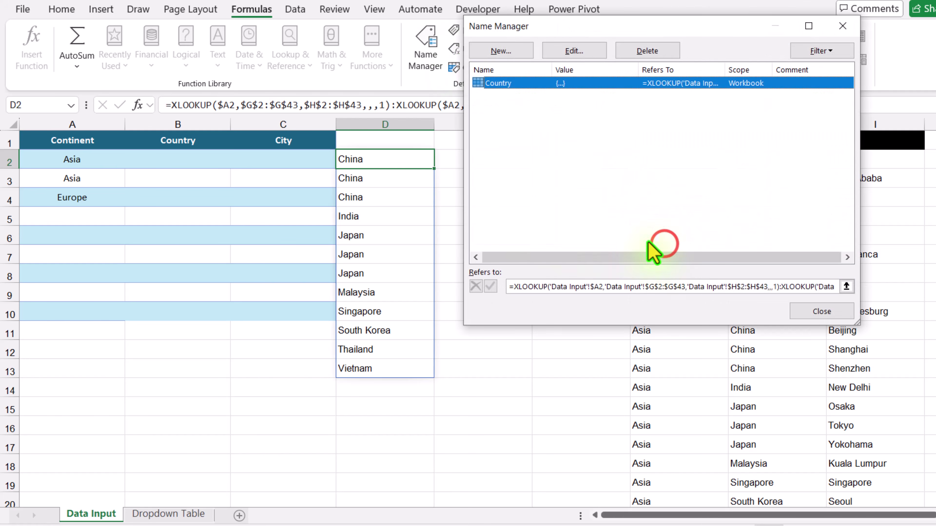
key("Escape")
Start a data validation rule for the Country cells B2:B10 that allows a List.
left_click_drag(212, 158, 197, 316)
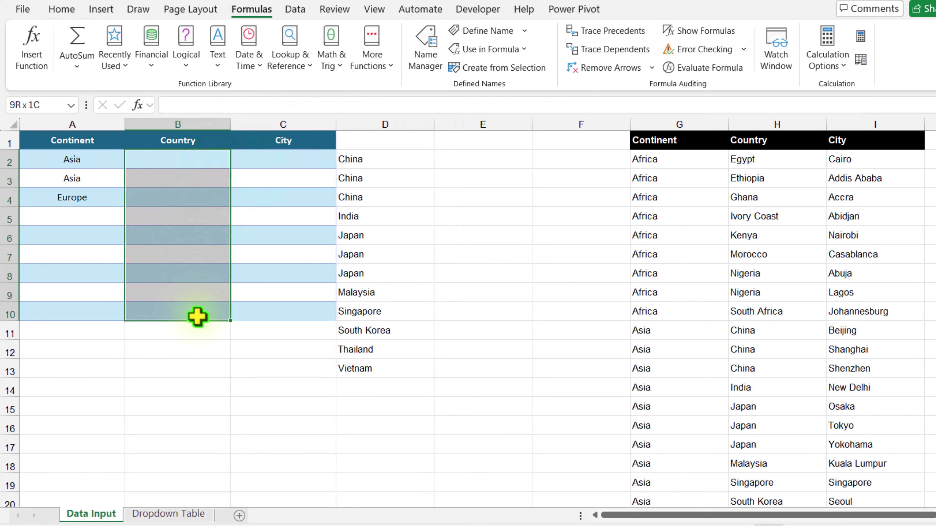
left_click(300, 11)
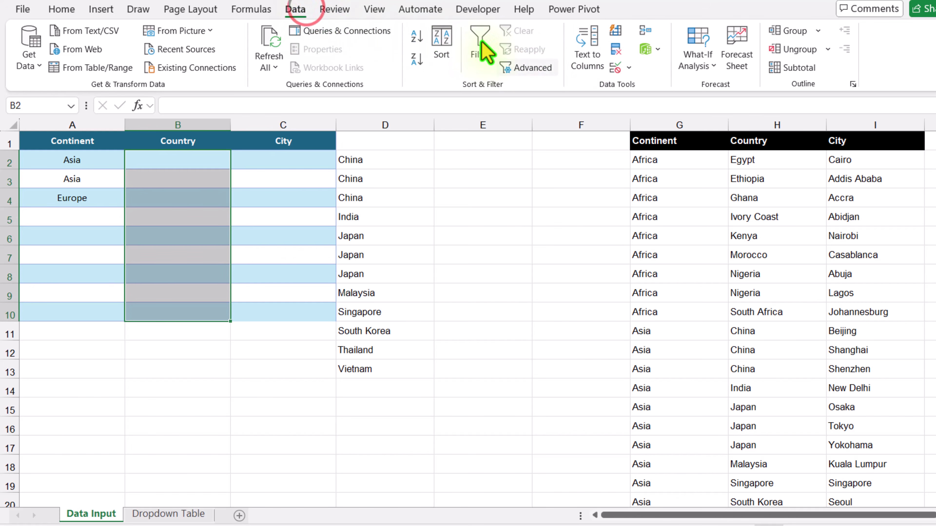
left_click(628, 69)
left_click(634, 83)
left_click(614, 138)
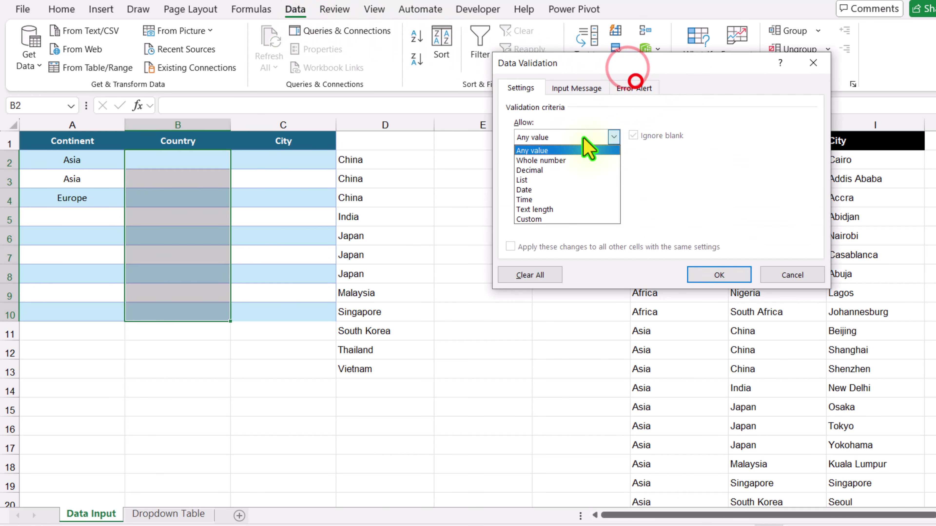
left_click(558, 180)
Set the validation list source to the name =Country, apply the rule, and open the dropdown in B2.
left_click(549, 198)
key("F3")
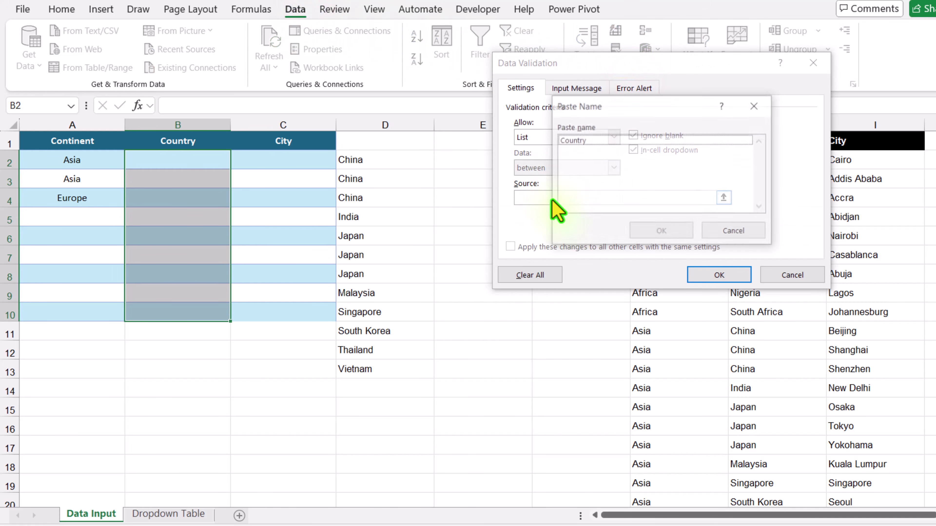
left_click(582, 141)
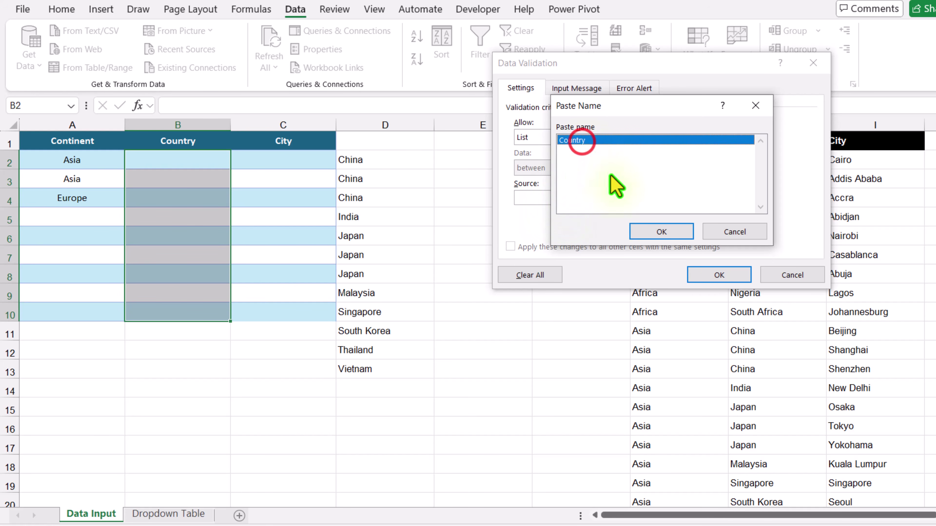
left_click(657, 229)
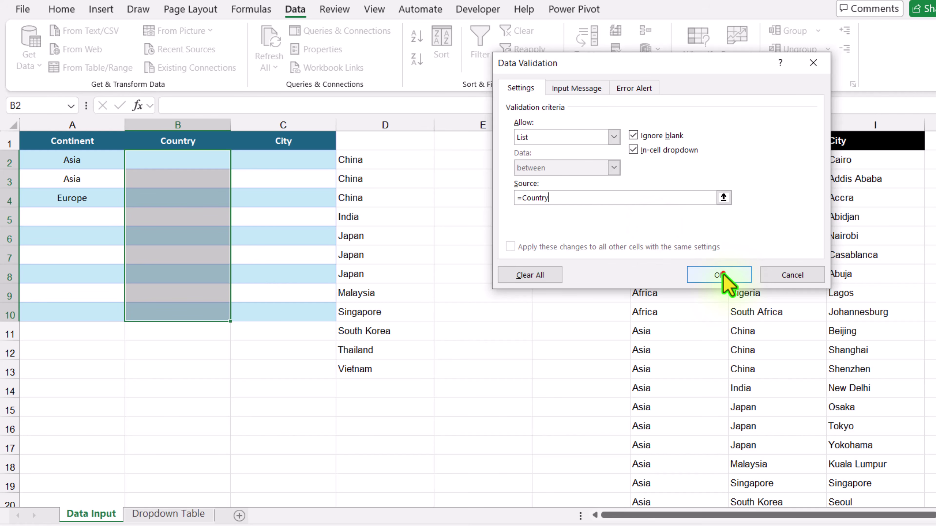
left_click(721, 274)
left_click(237, 162)
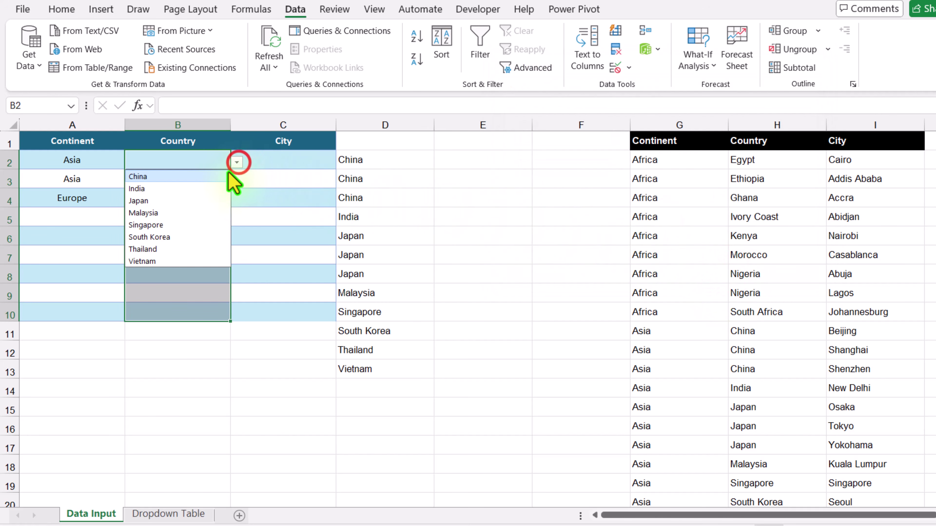
Fill the Country cells from their dropdown lists: China in B2, India in B3 and Italy in B4.
left_click(228, 176)
left_click(218, 179)
left_click(236, 181)
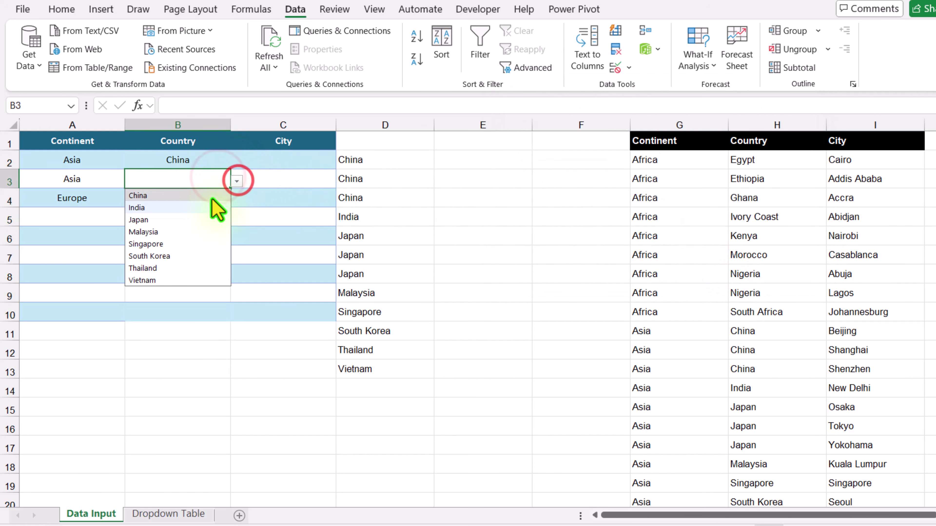
left_click(202, 208)
left_click(177, 195)
left_click(239, 200)
left_click(198, 237)
Choose North America as the continent in A5 and Canada as its country in B5 from the dropdown lists.
left_click(90, 216)
left_click(127, 220)
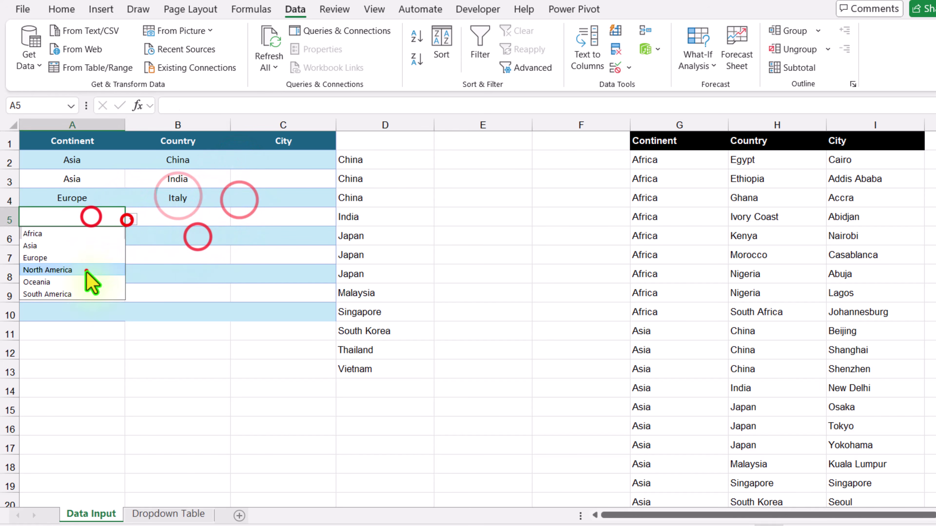
left_click(86, 271)
left_click(192, 217)
left_click(237, 220)
left_click(147, 233)
Start an XLOOKUP formula in E2 with B2 as the lookup value and H2:H43 as the lookup array.
left_click(483, 160)
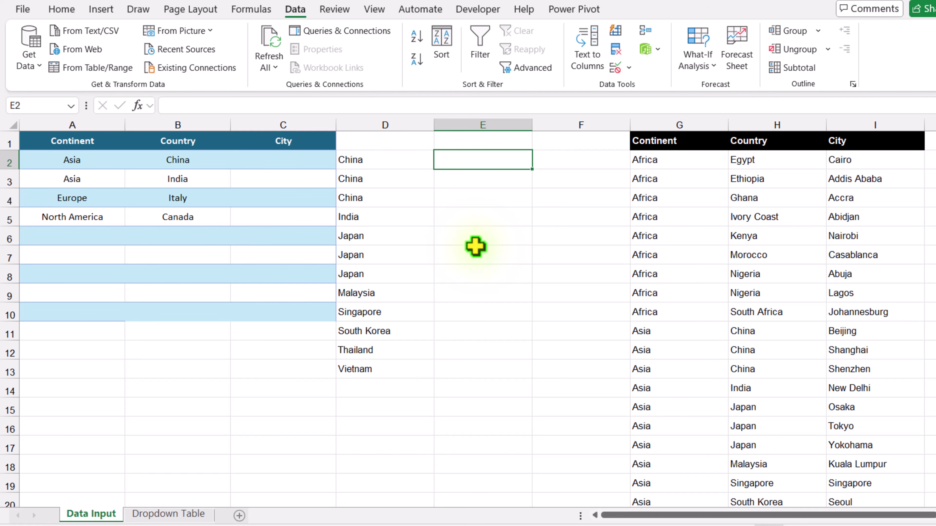
type("=")
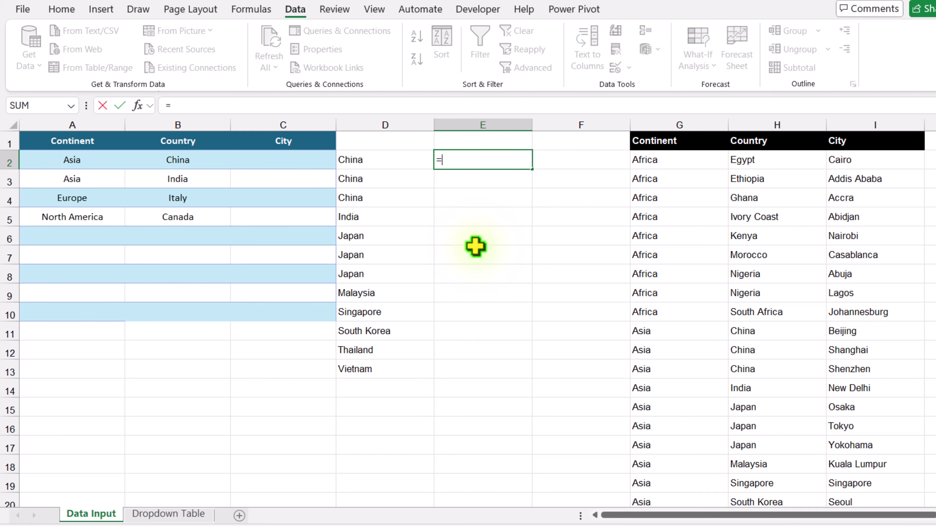
type("xlookup(")
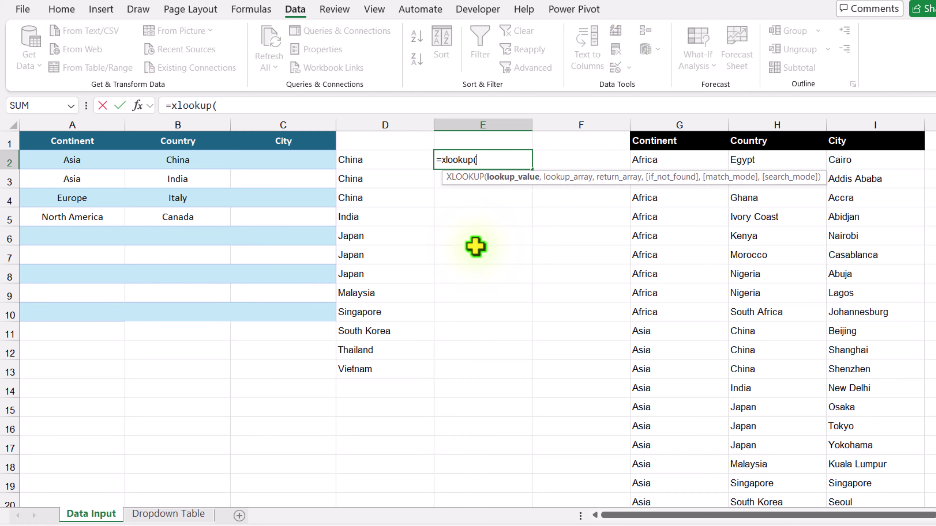
left_click(184, 166)
type(",")
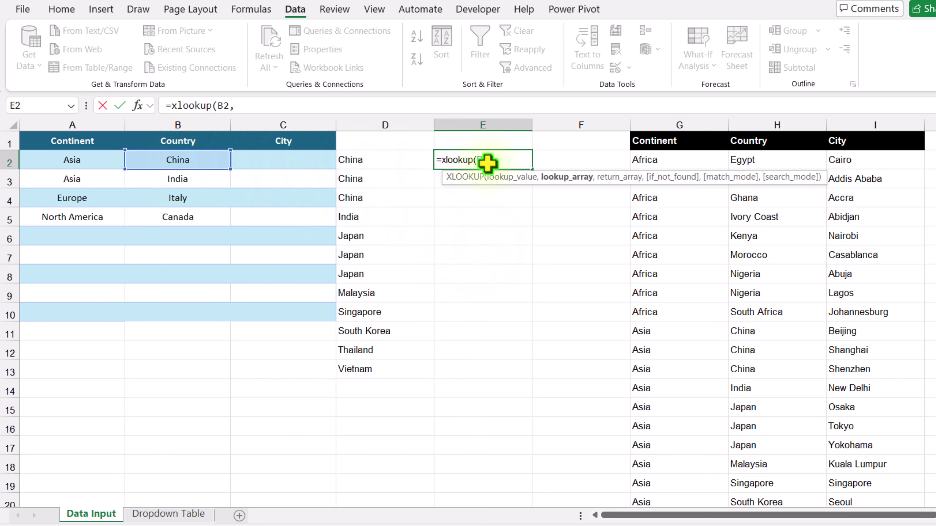
left_click(744, 163)
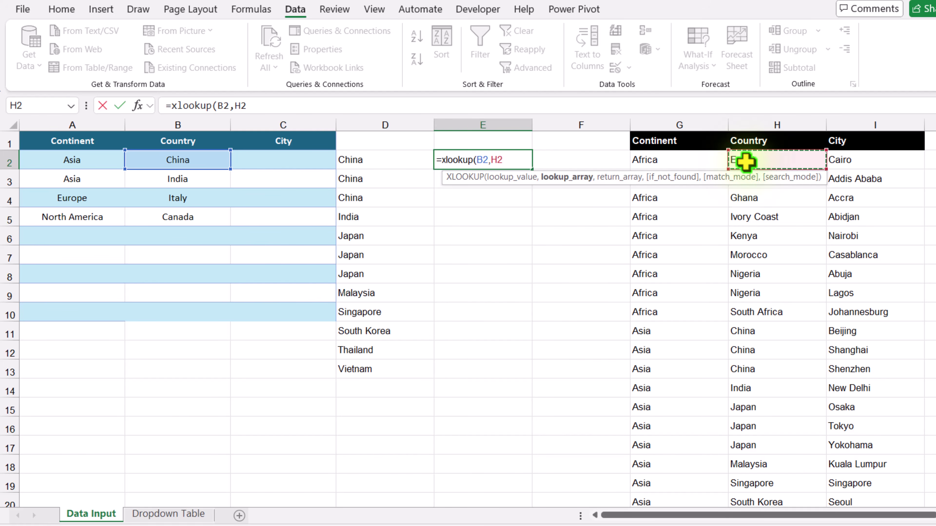
key("ctrl+shift+Down")
key("ctrl+BackSpace")
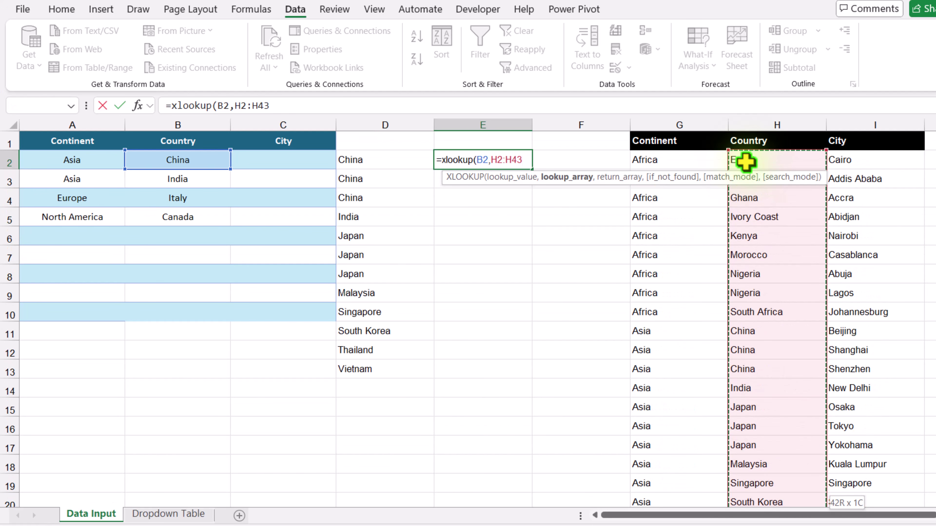
type(",")
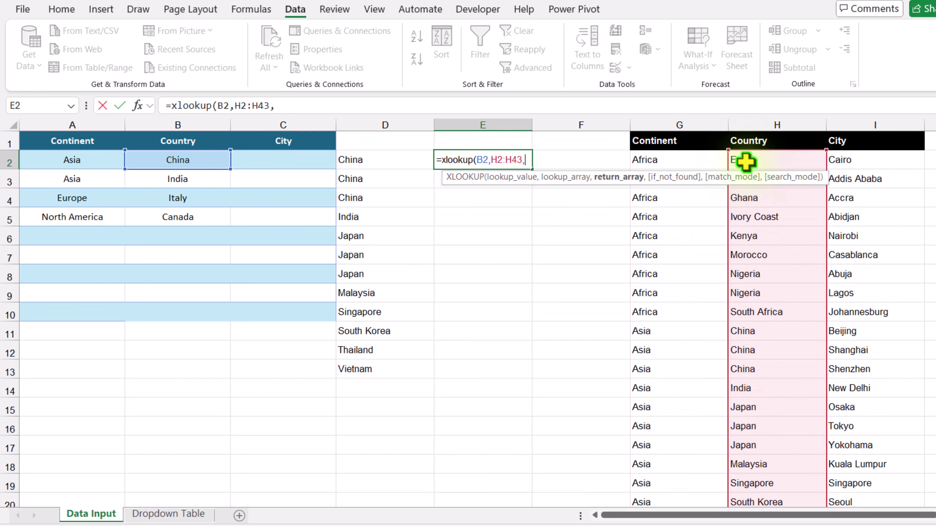
Complete the XLOOKUP with return array I2:I43, the two optional arguments left empty, and search mode 1 (first-to-last).
left_click(844, 163)
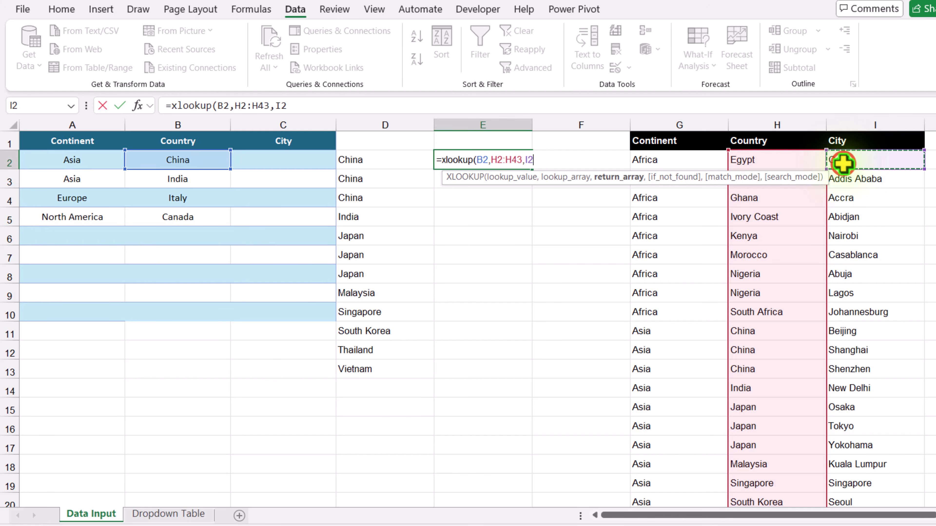
key("ctrl+shift+Down")
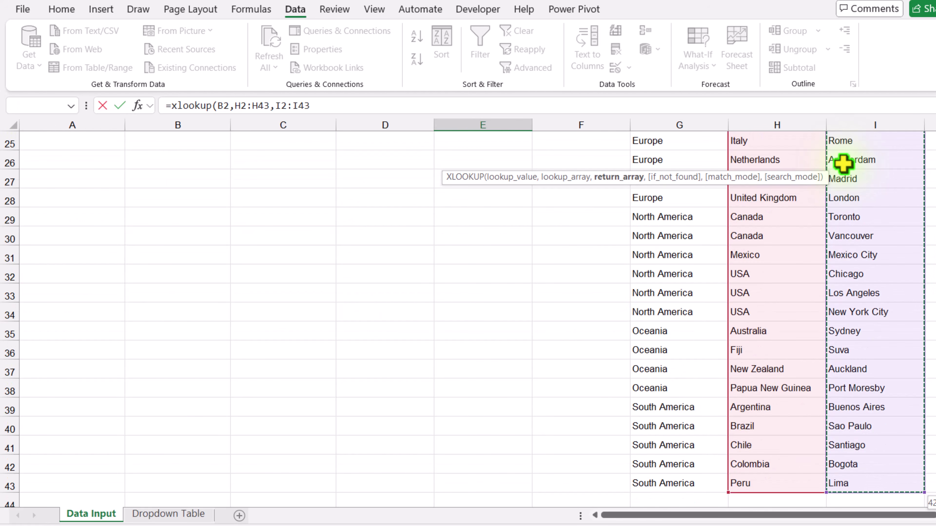
scroll(843, 163, "up", 8)
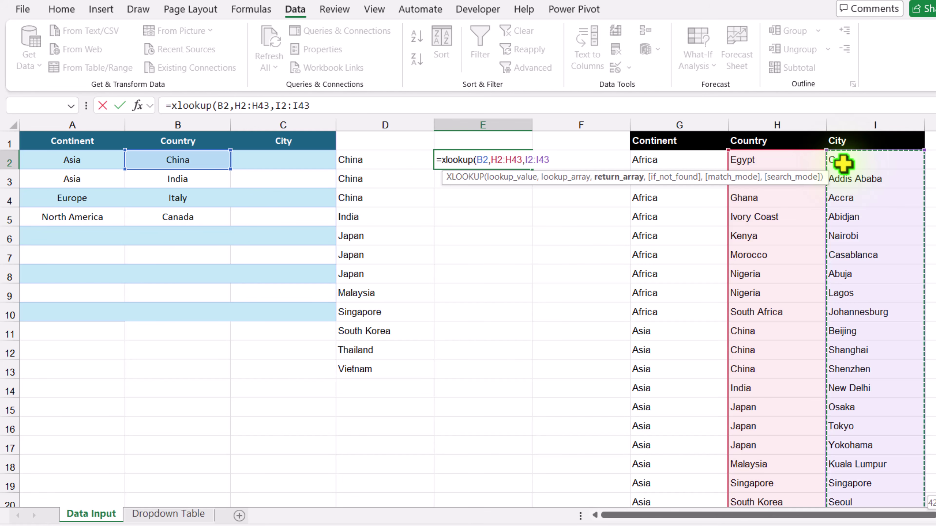
type(",,")
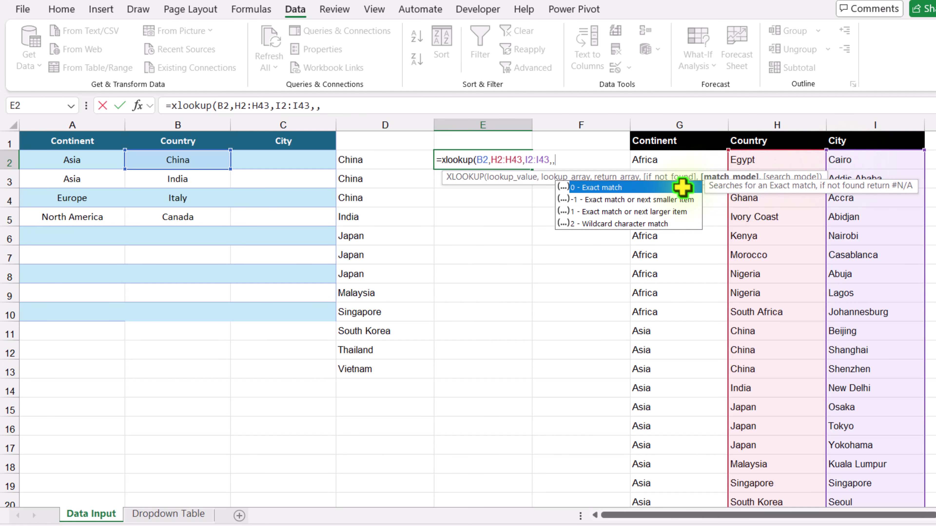
type(",")
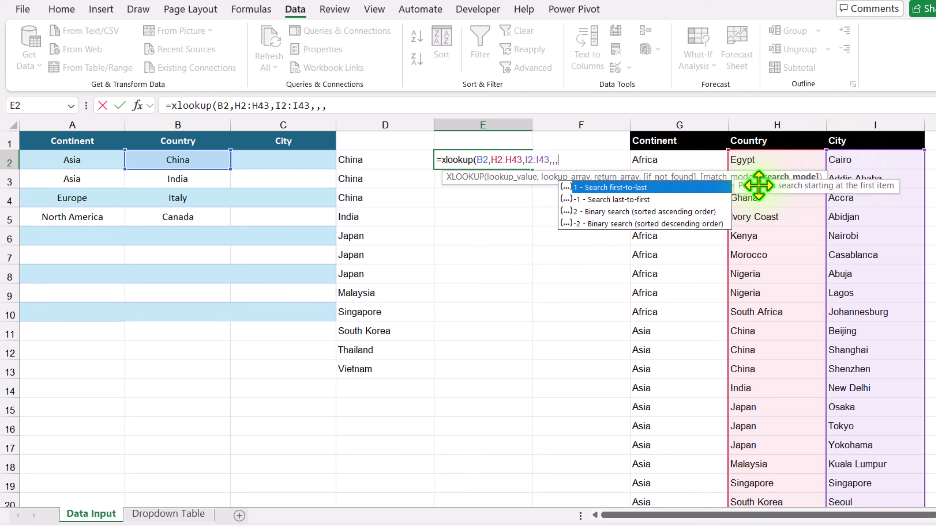
type("1")
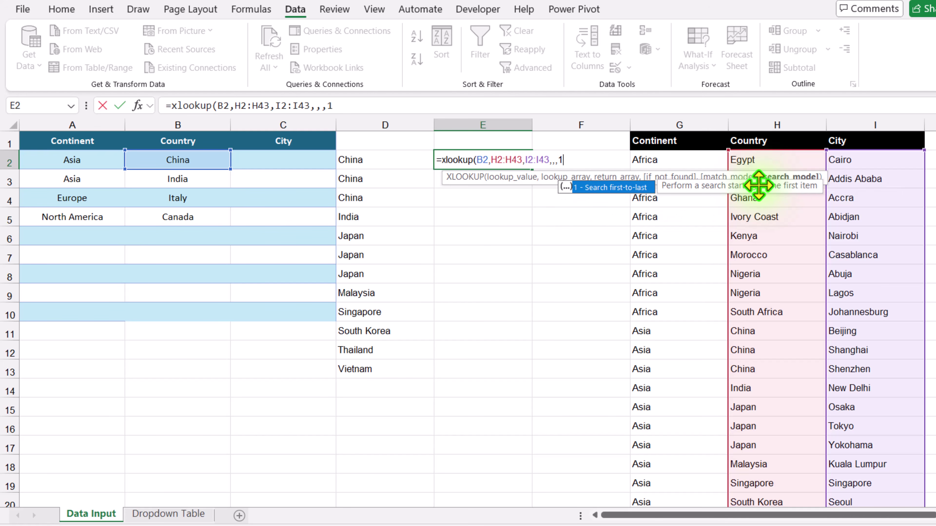
type(")")
Append a copy of the XLOOKUP after a colon, set its search mode to -1, and enter the range formula in E2.
left_click_drag(357, 105, 174, 120)
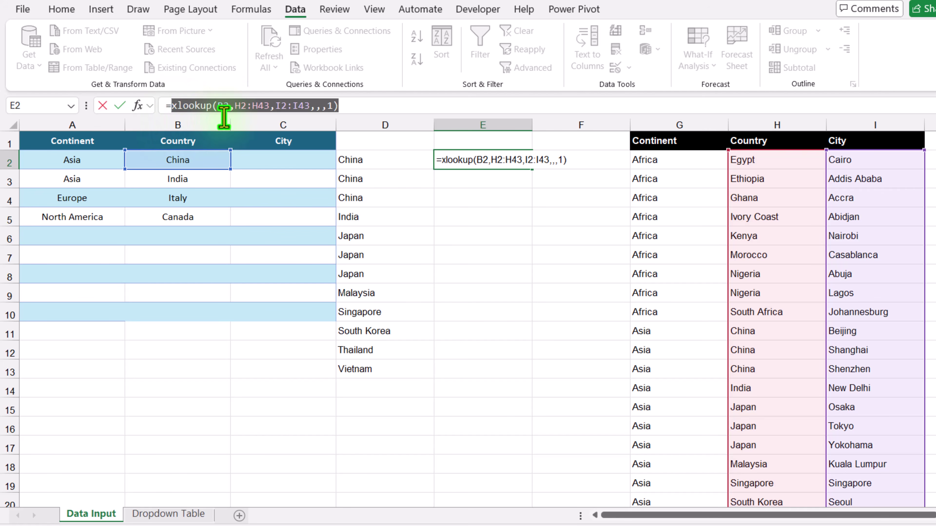
left_click(353, 108)
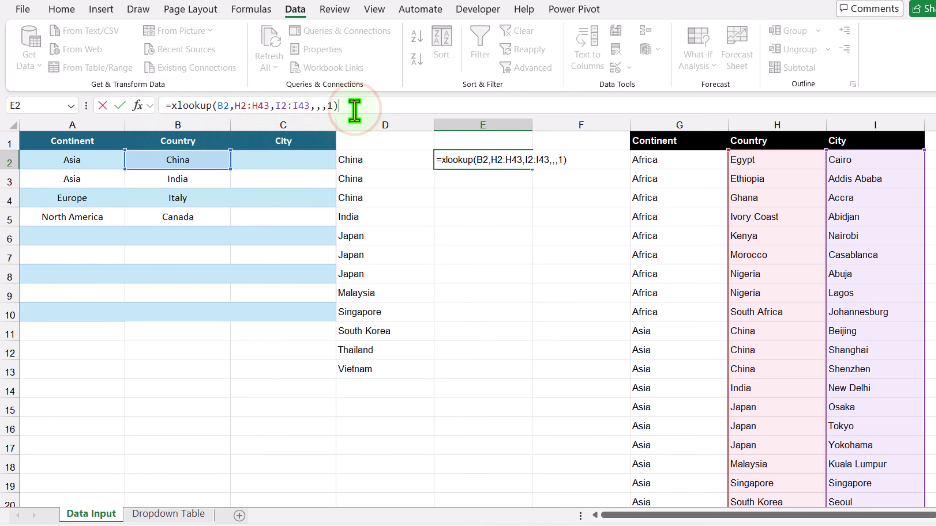
type(":")
key("ctrl+v")
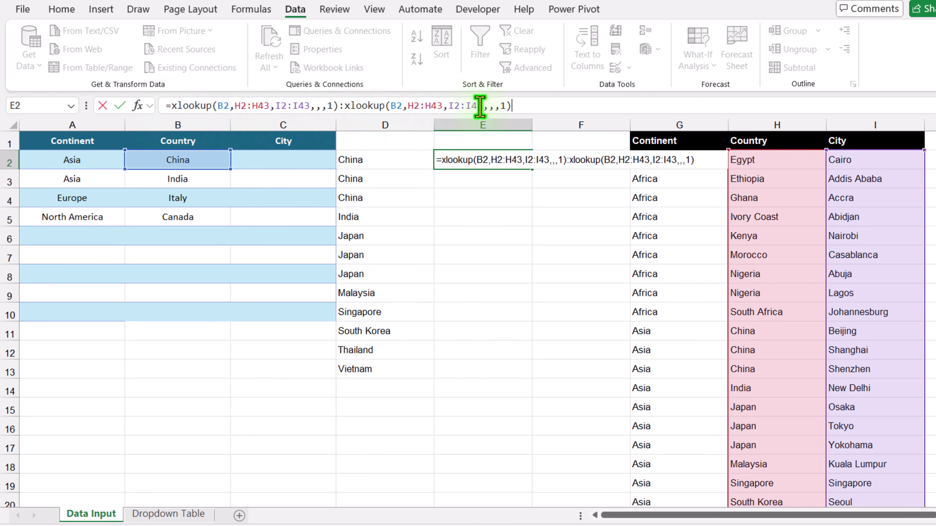
left_click(500, 106)
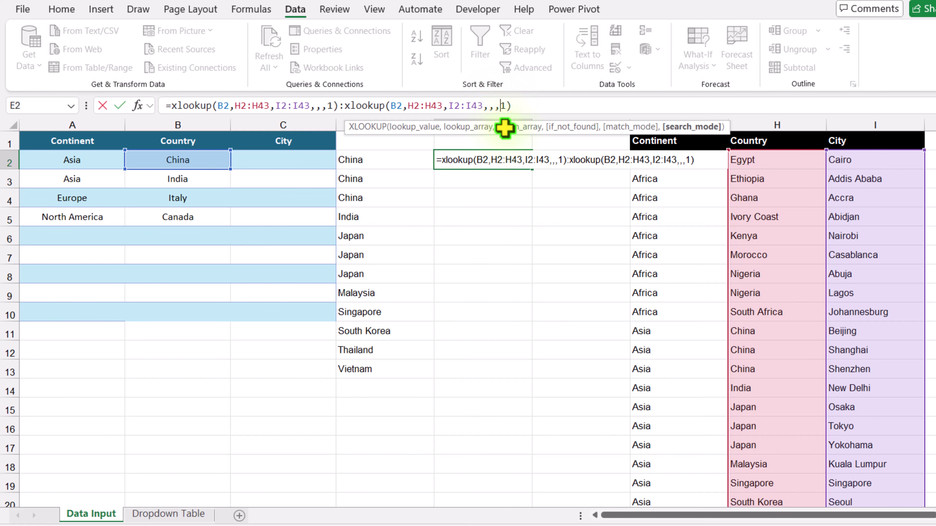
type("-")
key("ctrl+Return")
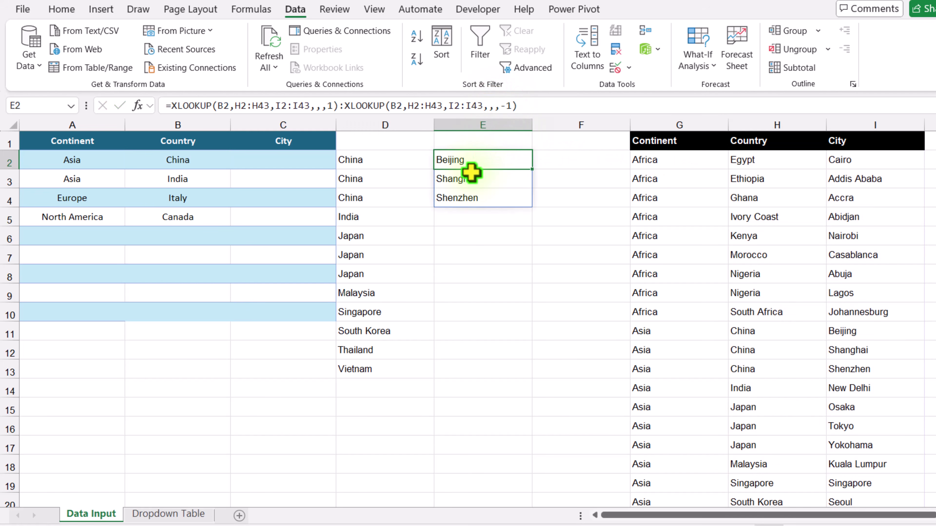
Lock only the column of the lookup value in both XLOOKUPs of E2, making each reference $B2.
left_click(220, 106)
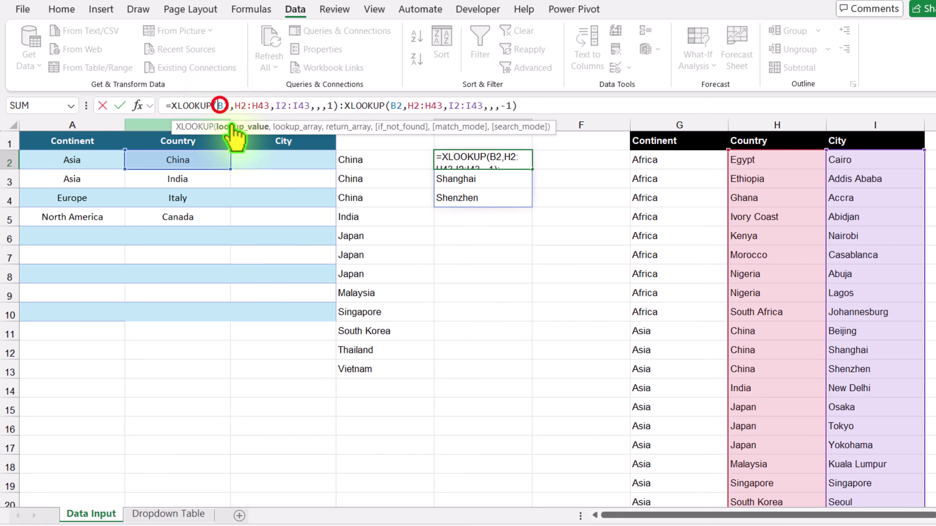
key("F4")
key("F4")
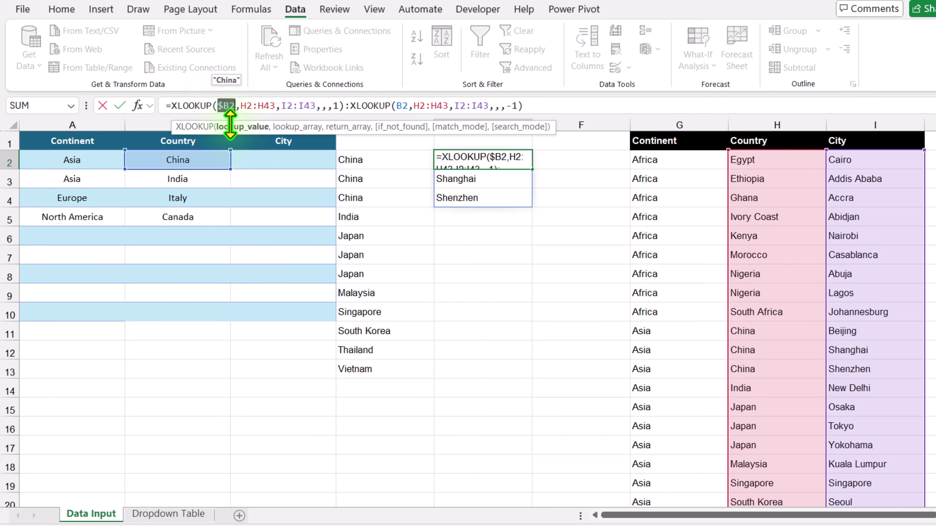
left_click(402, 106)
key("F4")
key("F4")
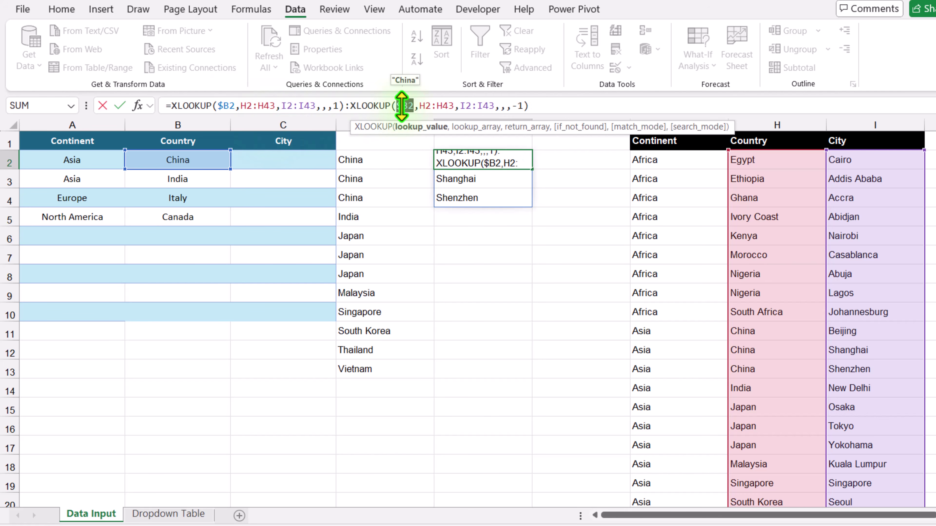
Make the first XLOOKUP's lookup and return arrays absolute as $H$2:$H$43 and $I$2:$I$43.
left_click(246, 106)
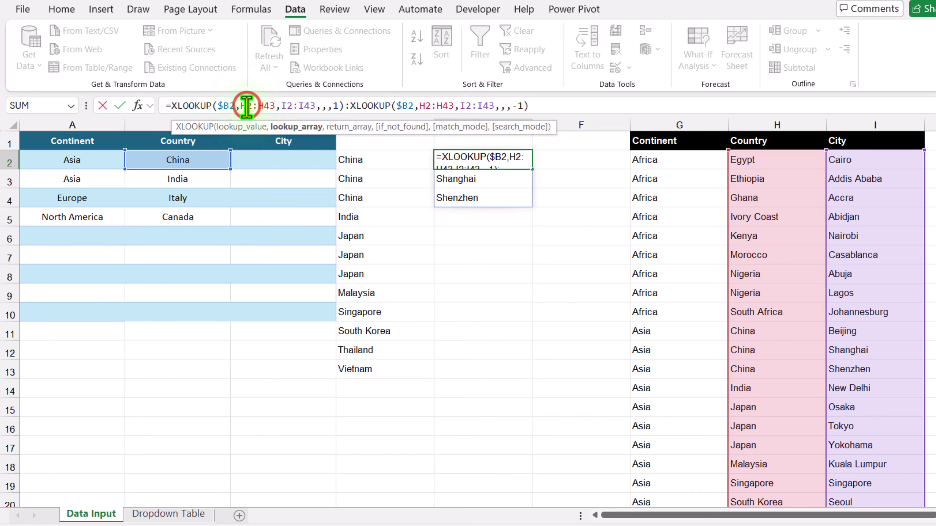
key("F4")
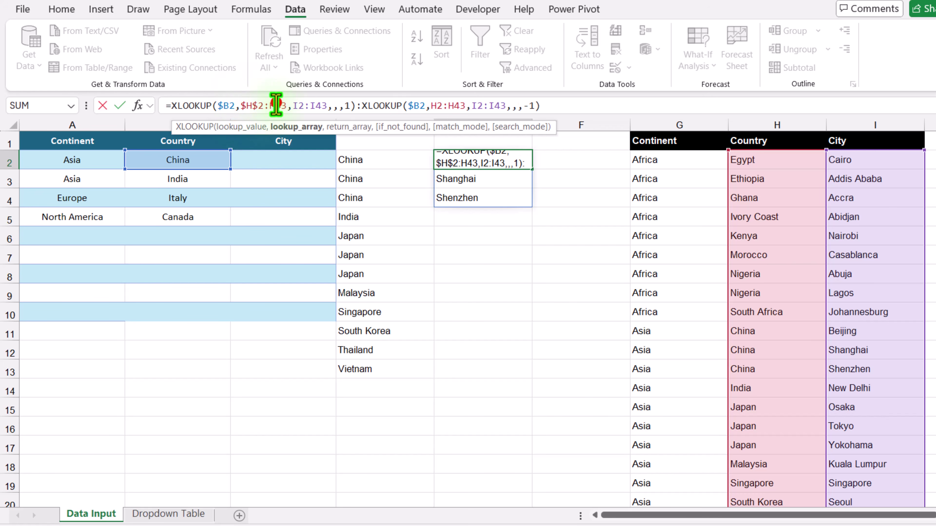
left_click(276, 105)
key("F4")
left_click(310, 105)
key("F4")
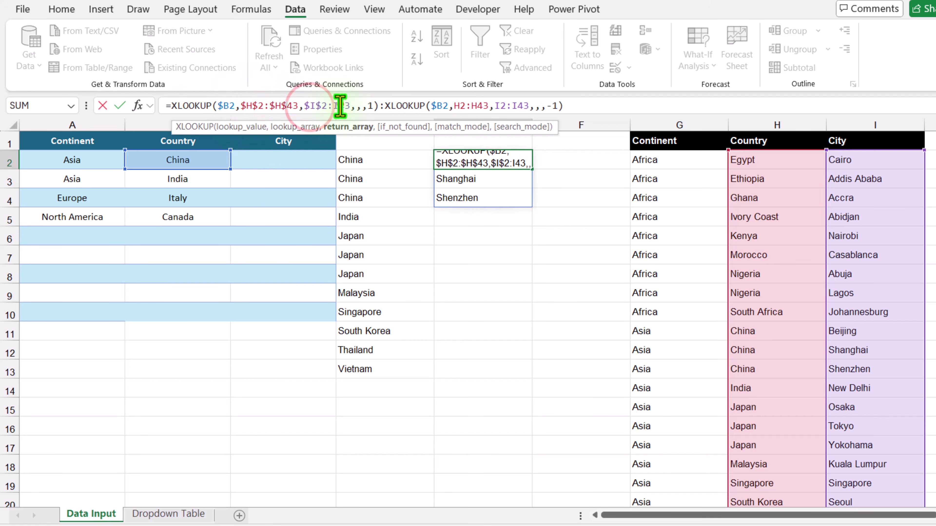
left_click(339, 105)
key("F4")
Make the second XLOOKUP's lookup and return arrays absolute as $H$2:$H$43 and $I$2:$I$43.
left_click(474, 106)
key("F4")
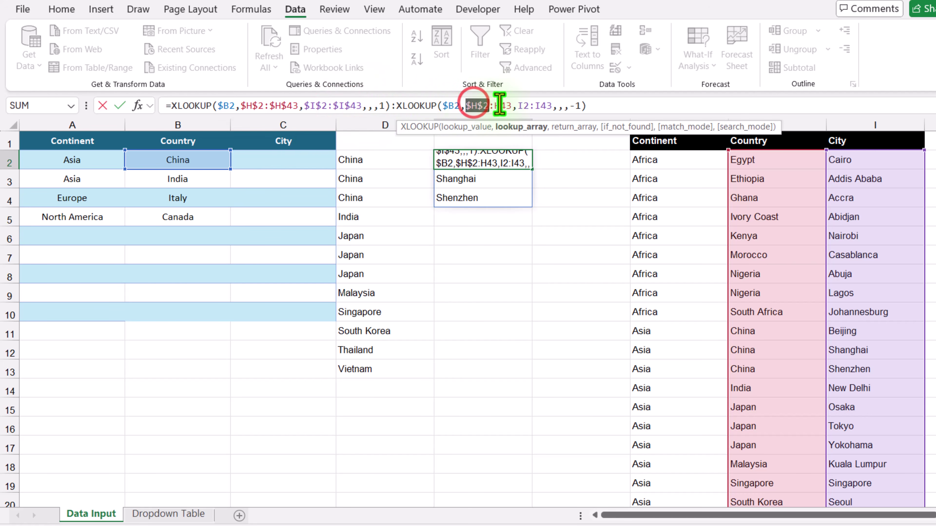
left_click(499, 105)
key("F4")
left_click(538, 106)
key("F4")
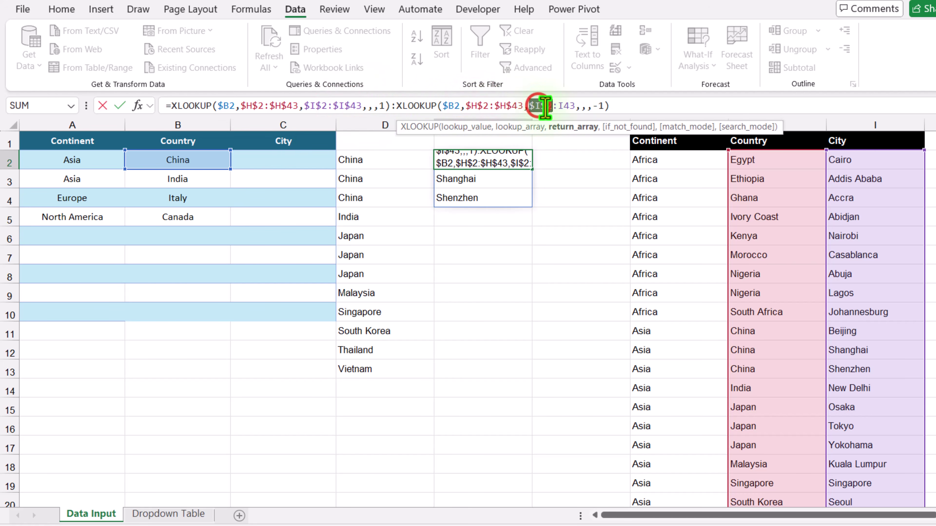
left_click(563, 106)
key("F4")
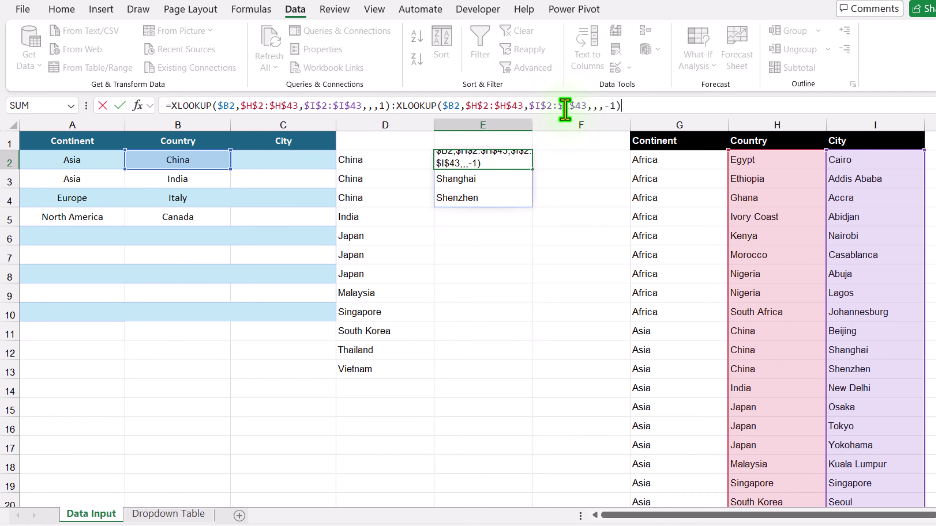
Copy the whole edited formula from E2 and leave the cell without committing the reference changes.
left_click_drag(633, 107, 142, 111)
key("ctrl+c")
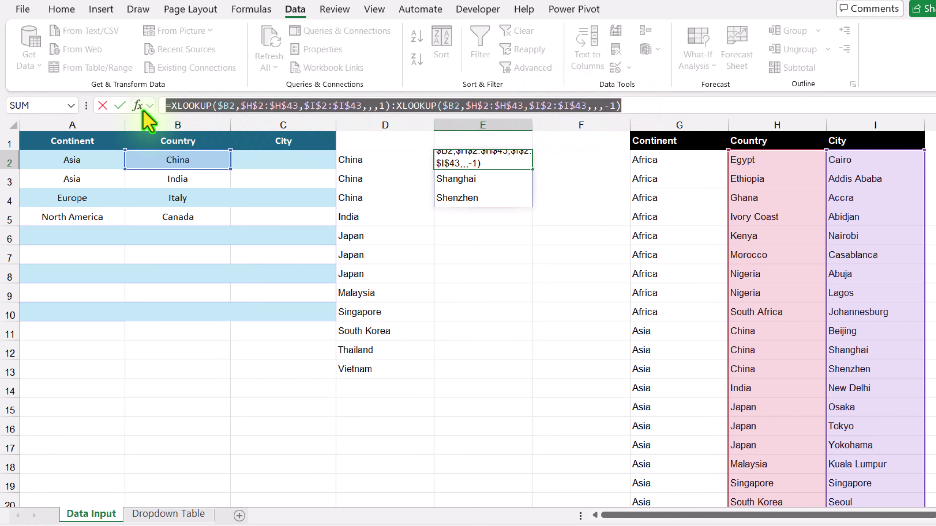
key("Escape")
Define a workbook-scoped name City that refers to the copied XLOOKUP range formula.
left_click(250, 10)
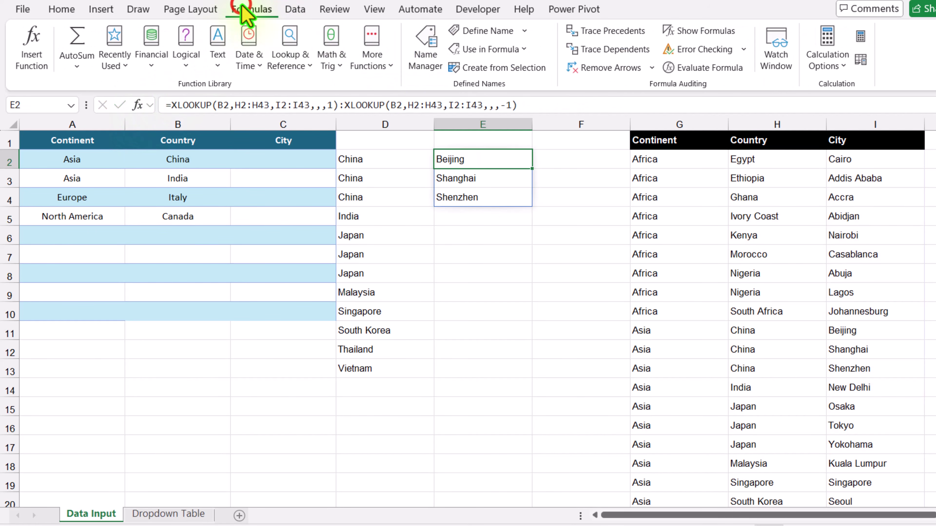
left_click(423, 50)
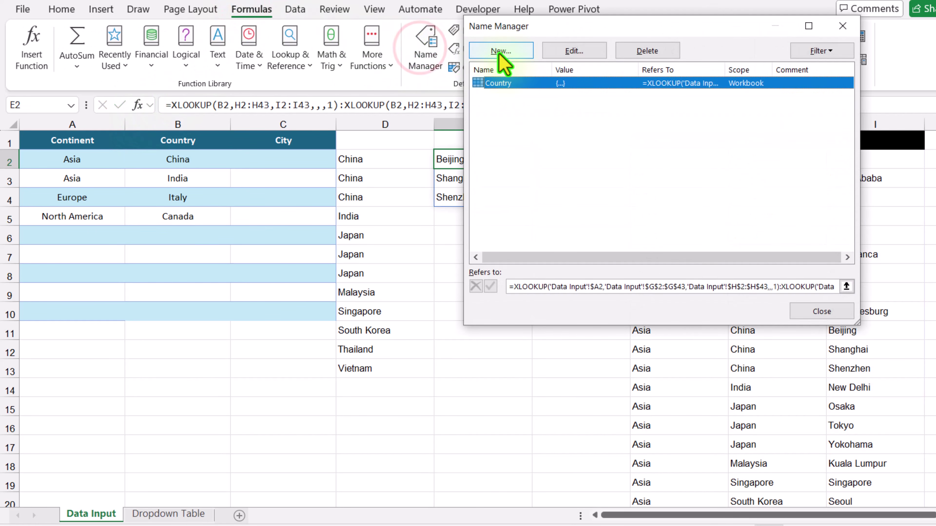
left_click(488, 32)
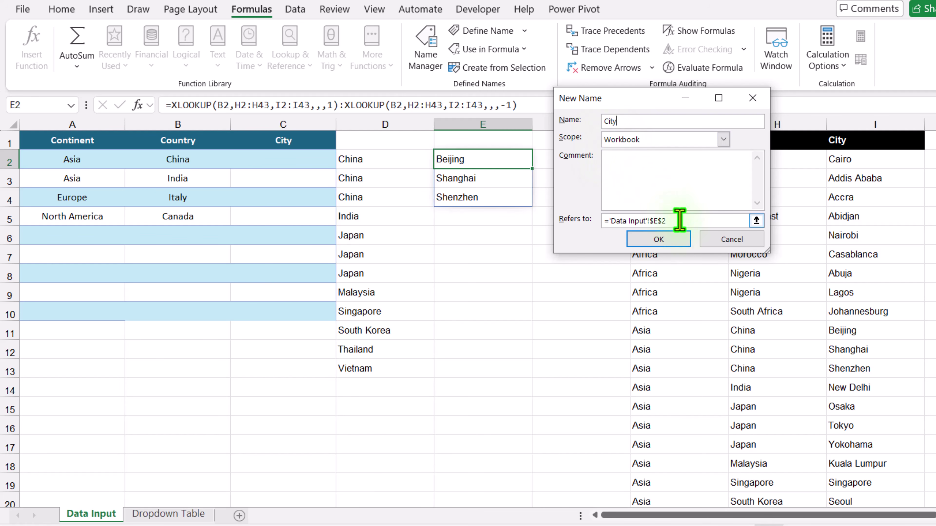
left_click_drag(681, 220, 603, 220)
key("ctrl+v")
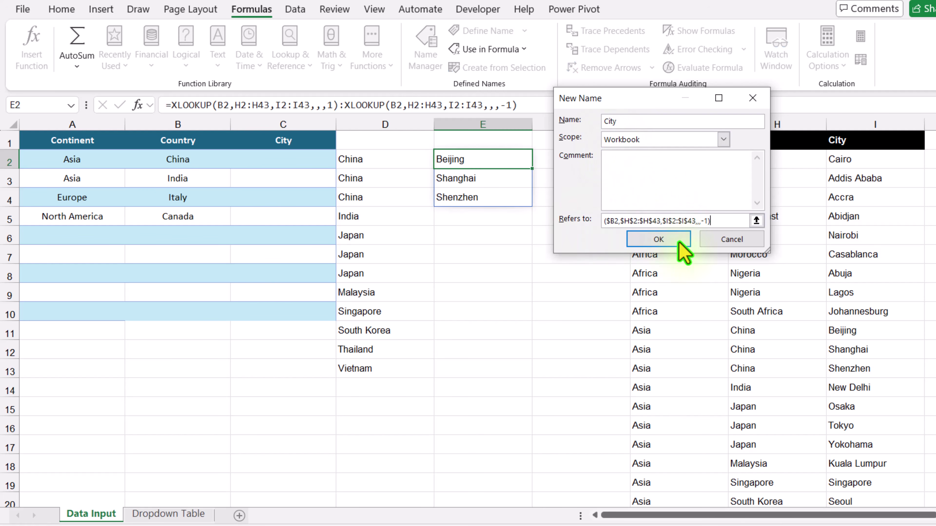
left_click(658, 239)
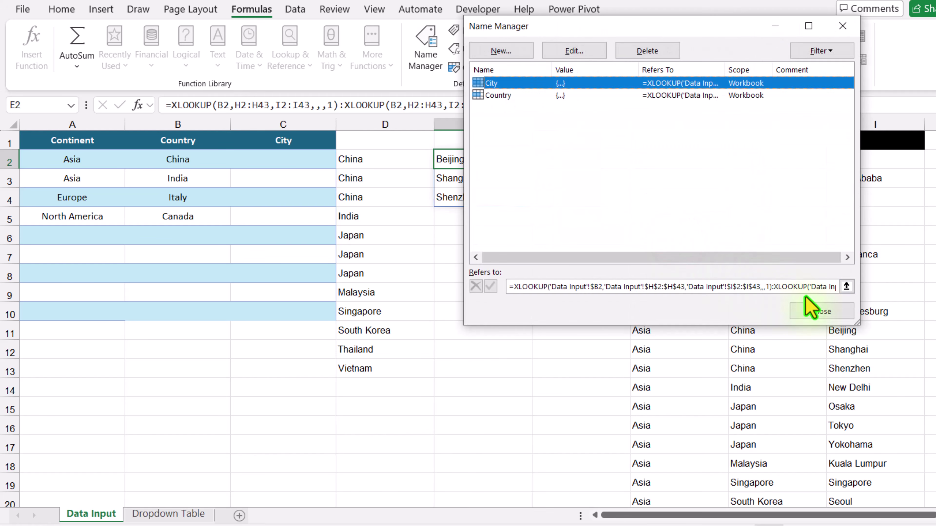
Close the name list and apply list data validation sourced from the defined name City to the City cells C2:C10.
left_click(831, 312)
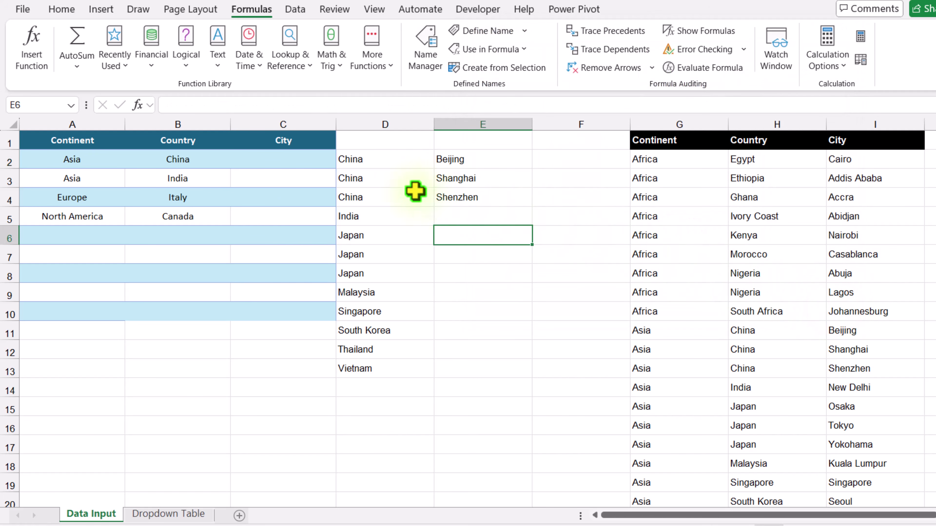
left_click_drag(300, 159, 289, 305)
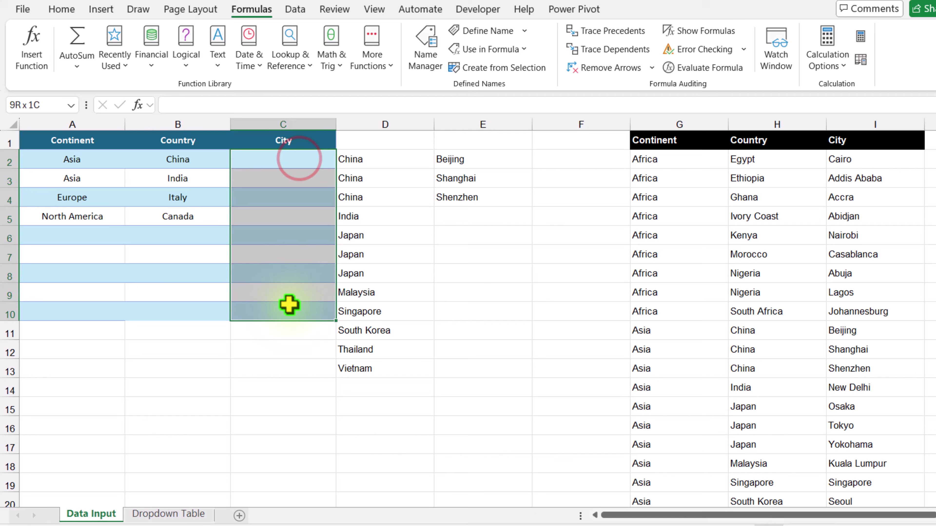
left_click(295, 9)
left_click(630, 68)
left_click(632, 82)
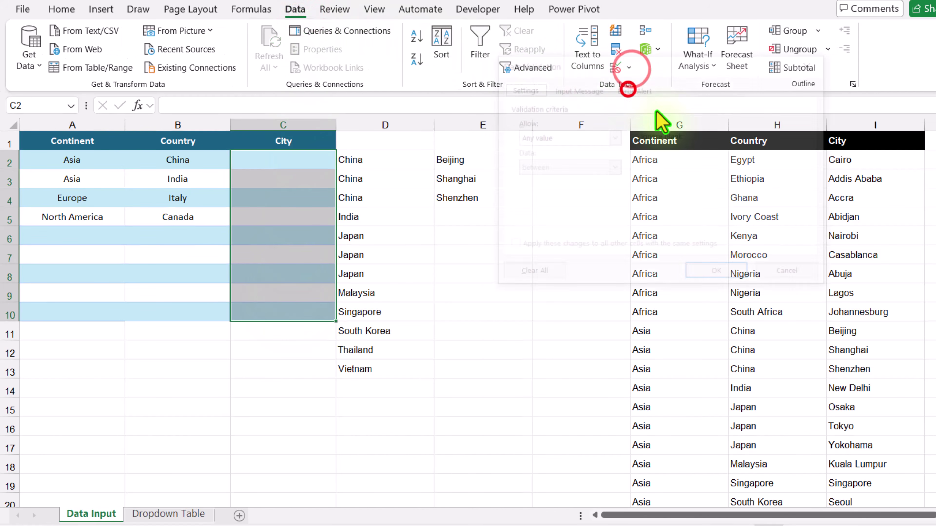
left_click(614, 137)
left_click(534, 179)
left_click(668, 198)
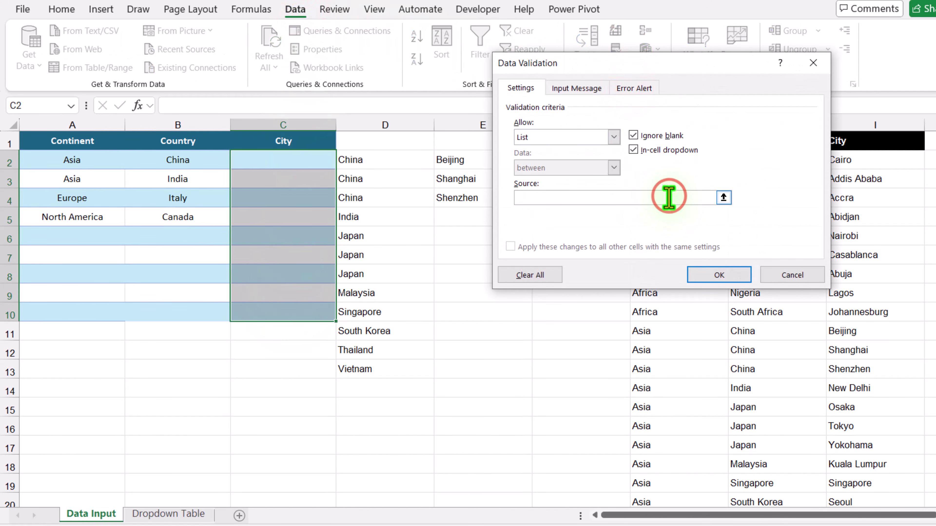
key("F3")
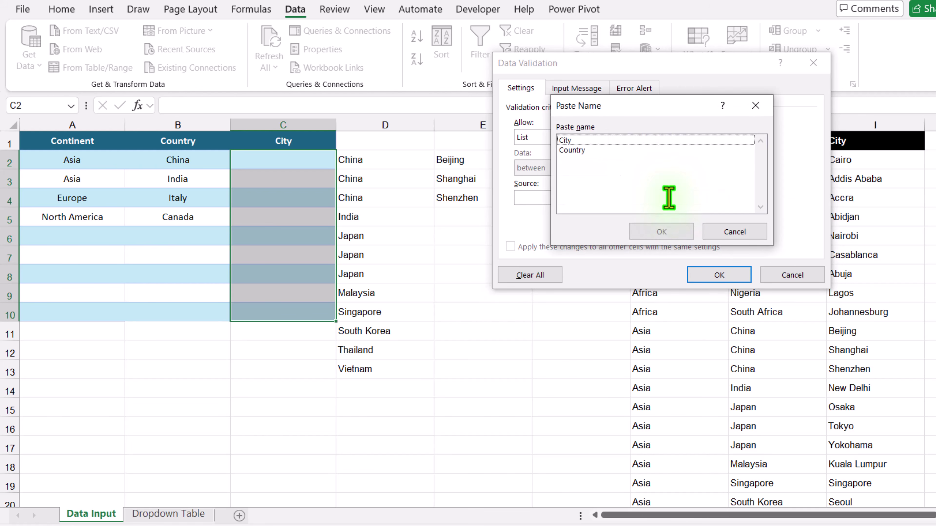
left_click(579, 140)
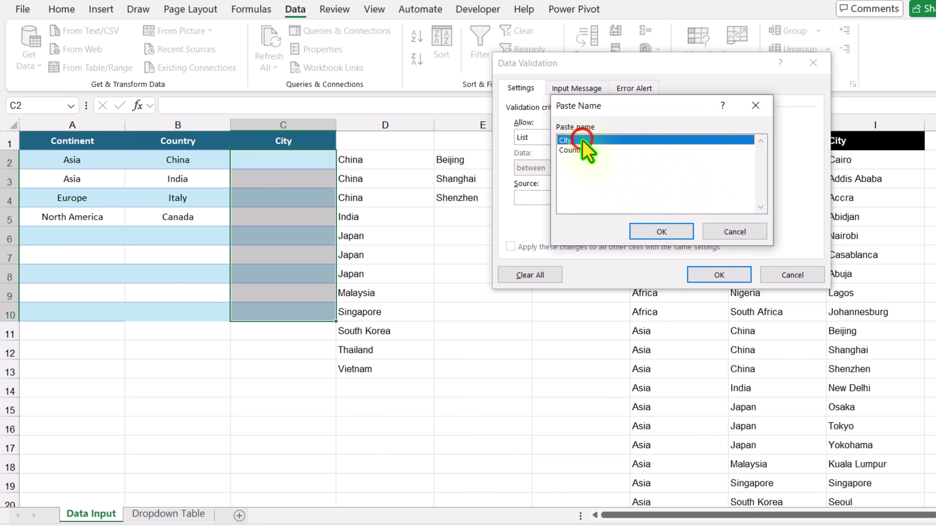
left_click(658, 232)
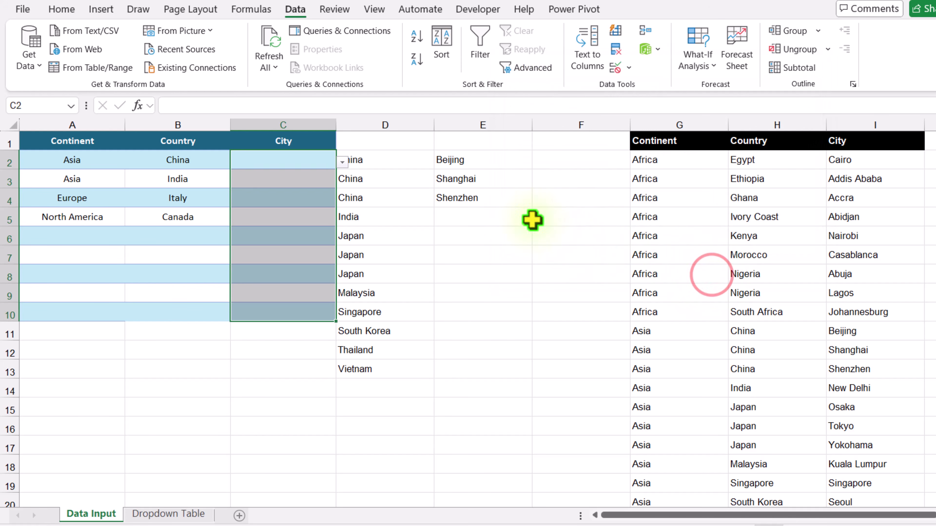
Choose Beijing, New Delhi and Rome from the City dropdowns in C2, C3 and C4.
left_click(342, 163)
left_click(319, 173)
left_click(318, 173)
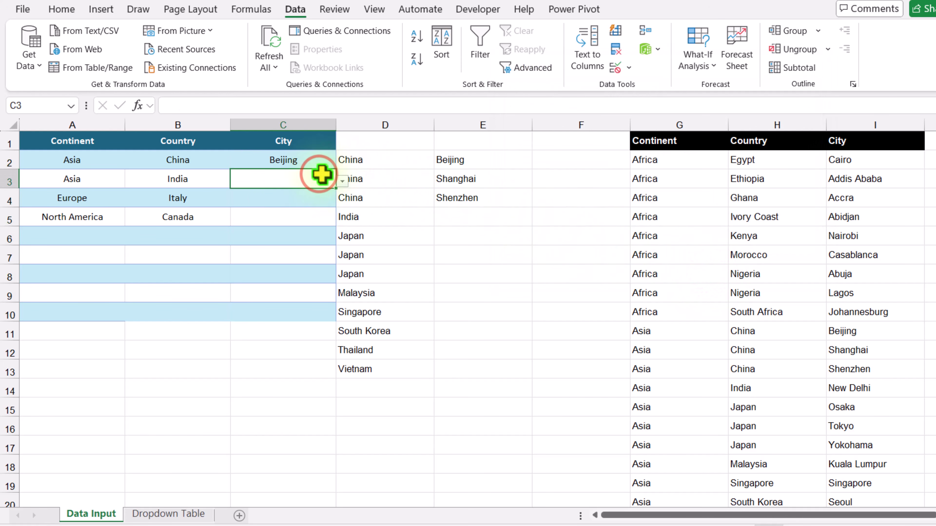
left_click(342, 181)
left_click(315, 193)
left_click(313, 194)
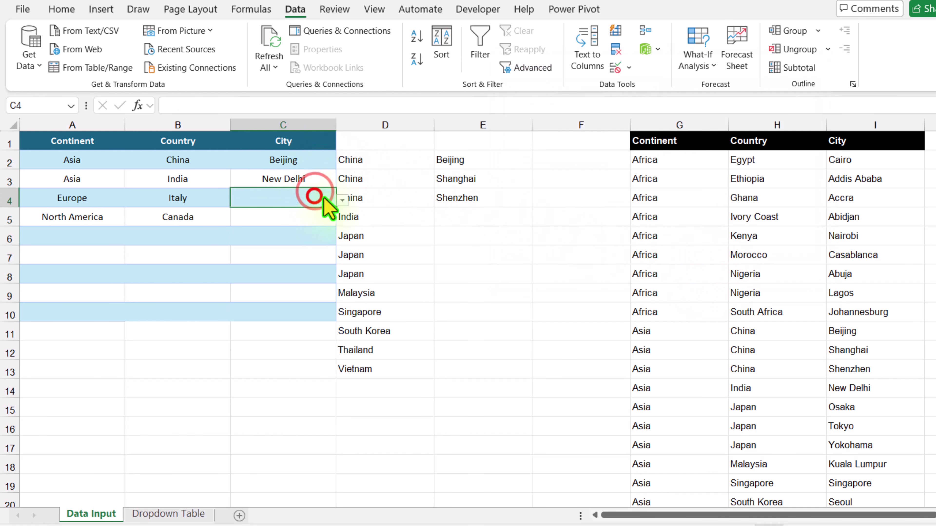
left_click(342, 200)
left_click(319, 212)
Clear the helper XLOOKUP formulas from range D2:E9.
left_click_drag(362, 163, 493, 282)
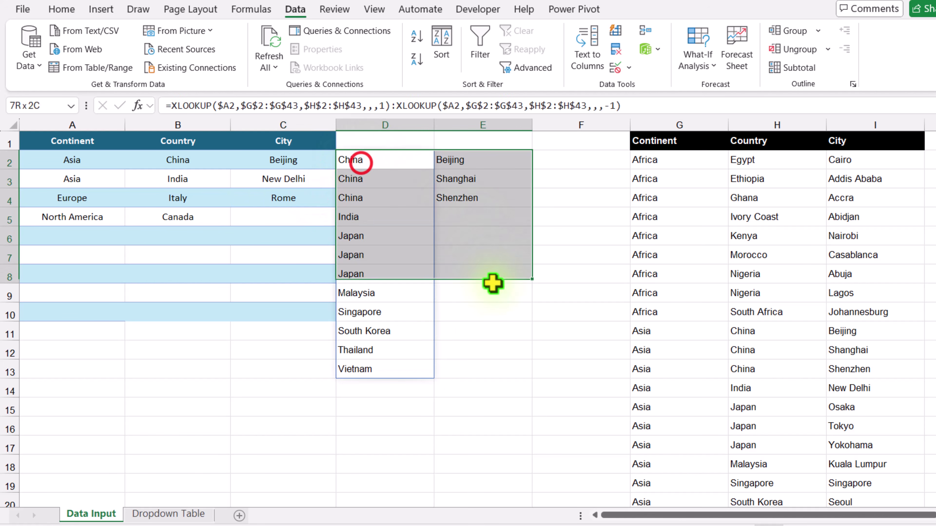
key("Delete")
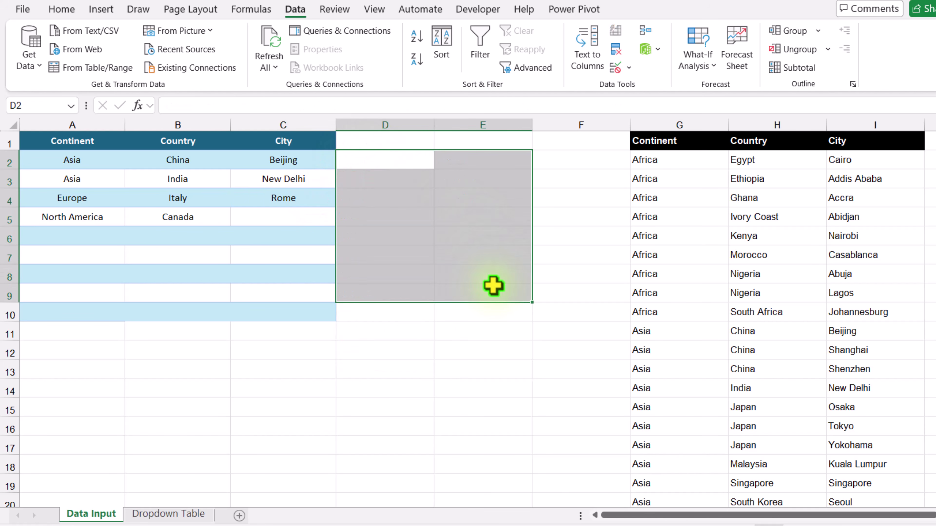
key("Right")
key("Down")
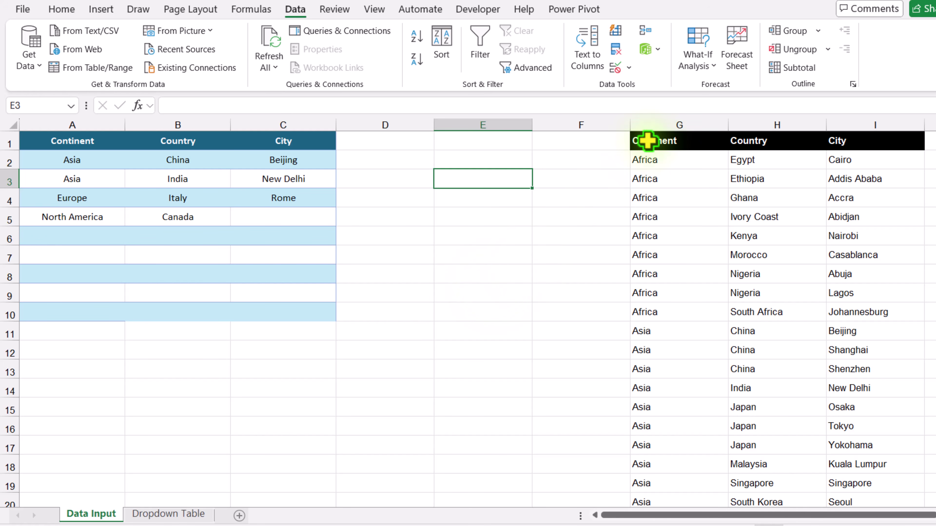
Move the Continent, Country and City lookup table from G1:I43 to cell A1 of the Dropdown Table sheet.
left_click_drag(647, 141, 854, 186)
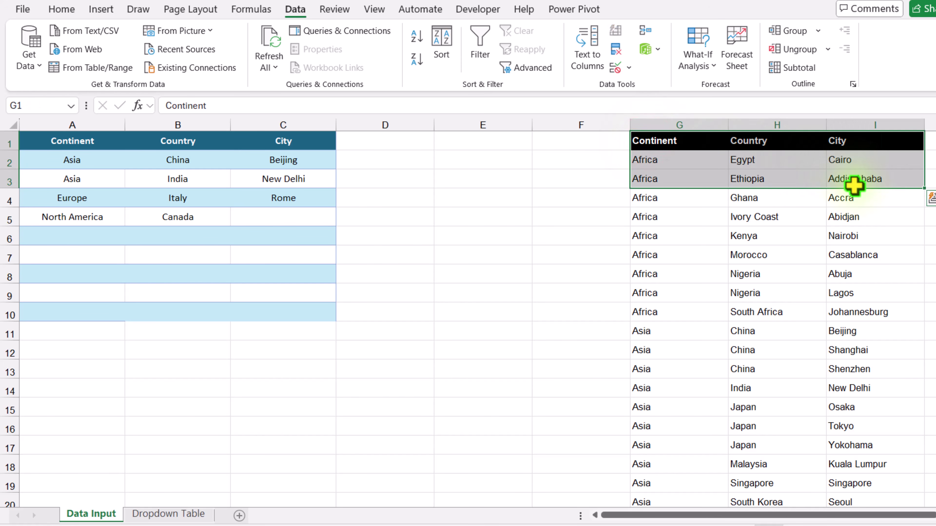
key("ctrl+shift+Down")
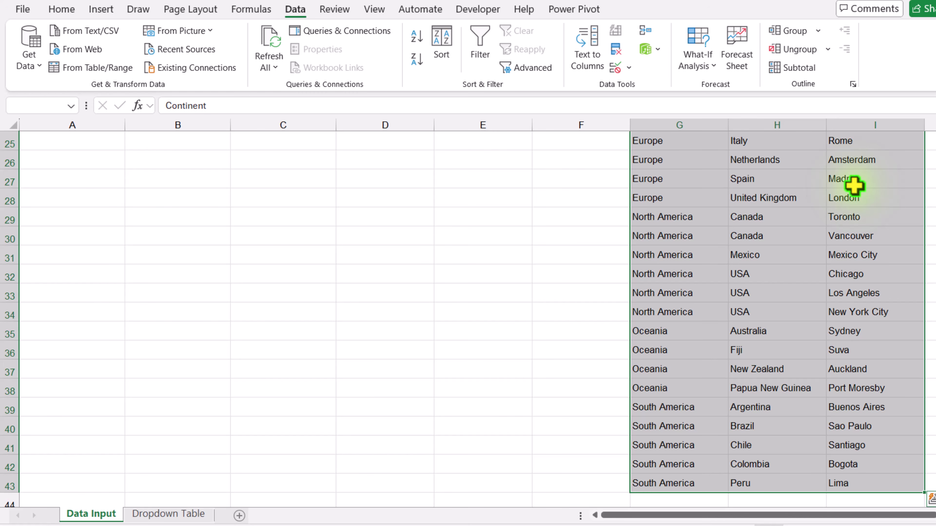
scroll(854, 185, "up", 8)
key("ctrl+c")
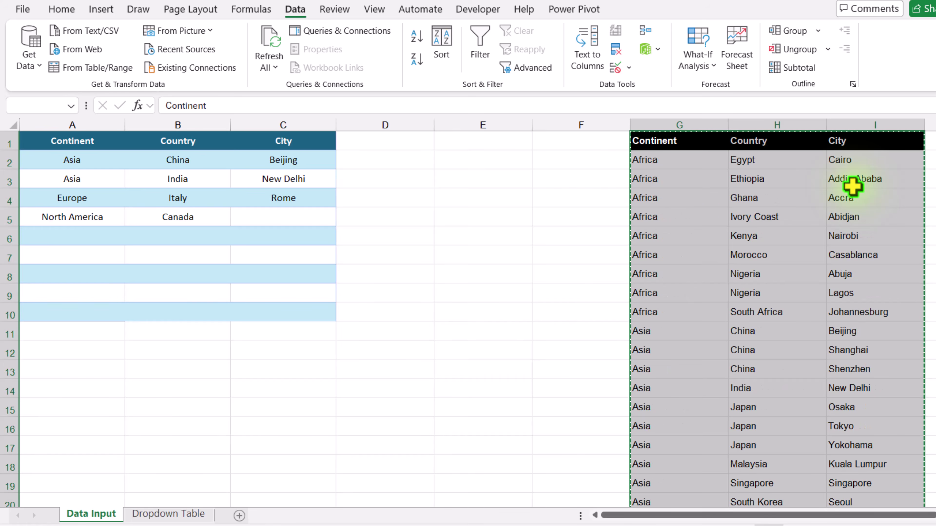
left_click(183, 514)
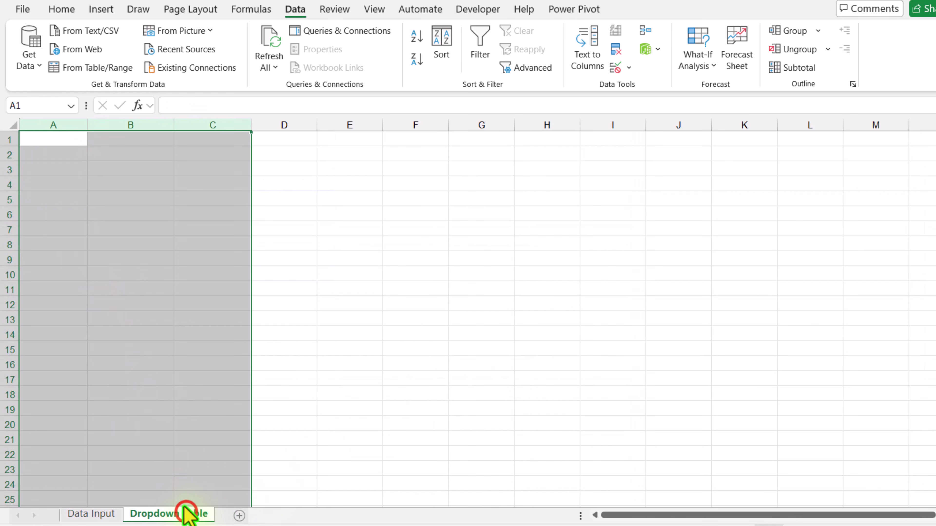
left_click(53, 141)
key("ctrl+v")
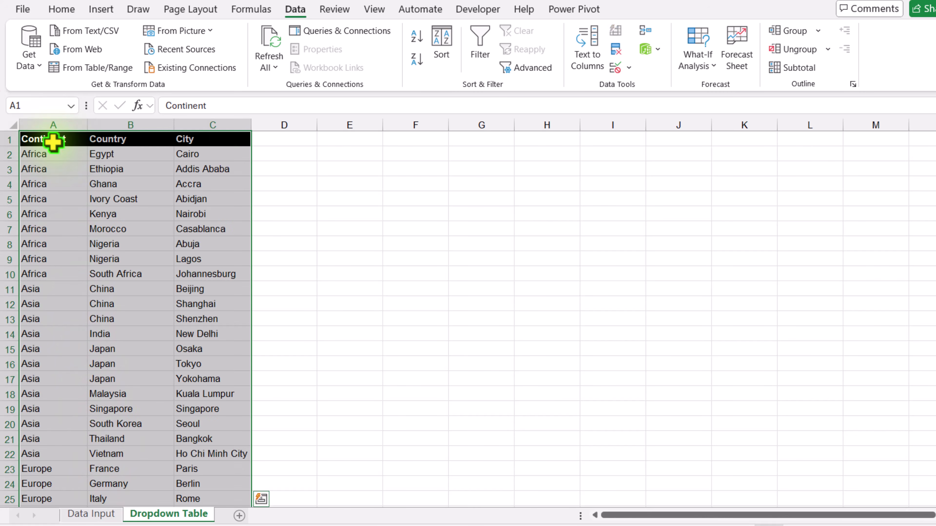
Fill row 6 of the Data Input sheet from its dropdowns with Oceania, New Zealand and Auckland.
left_click(111, 516)
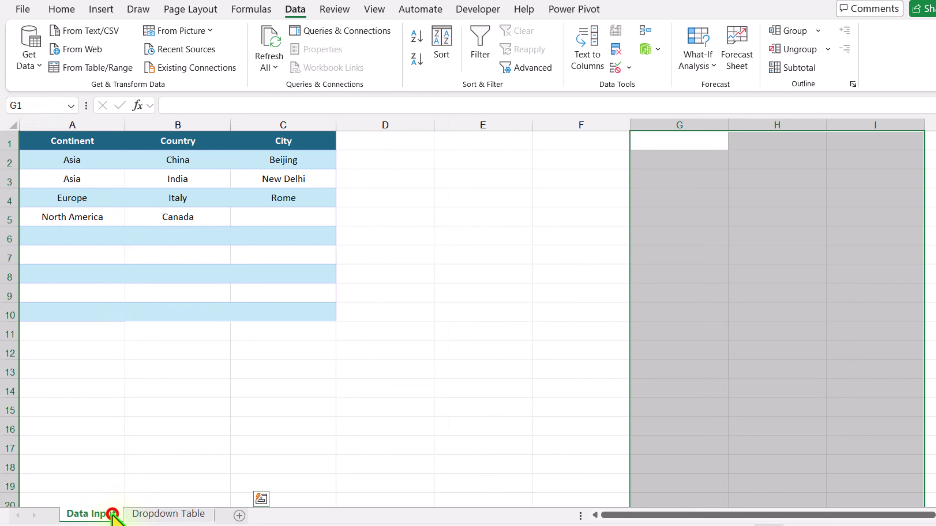
left_click(98, 236)
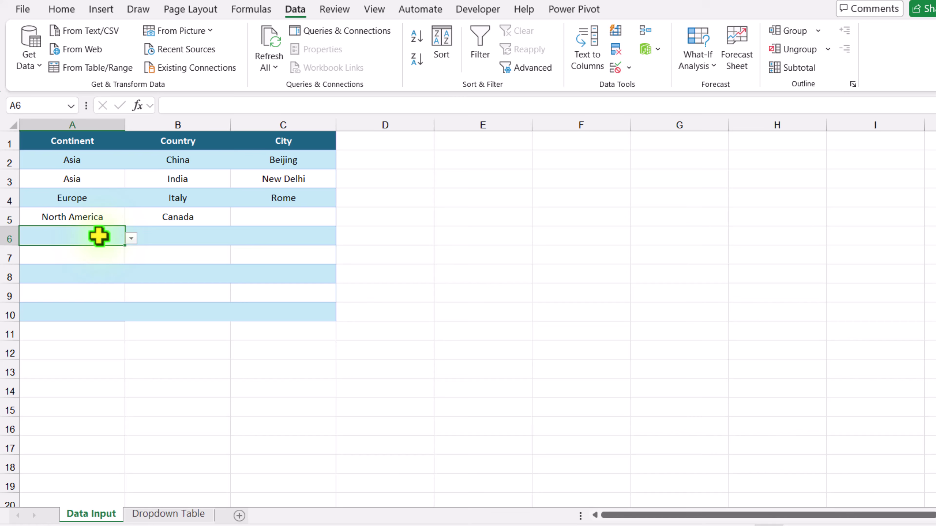
left_click(131, 239)
left_click(93, 298)
left_click(174, 231)
left_click(235, 241)
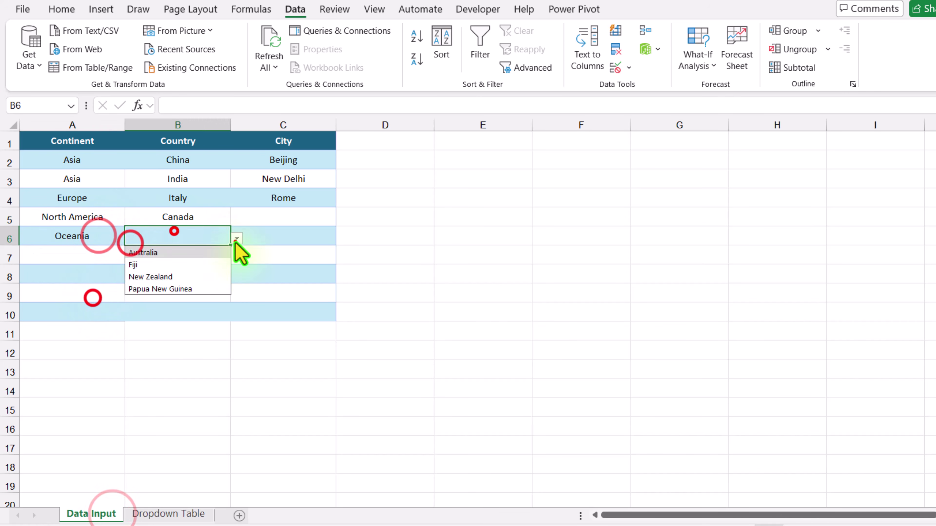
left_click(194, 276)
left_click(306, 235)
left_click(344, 239)
left_click(301, 255)
Fill row 7 from its dropdowns with Asia, Japan and Tokyo.
left_click(100, 261)
left_click(342, 258)
left_click(309, 285)
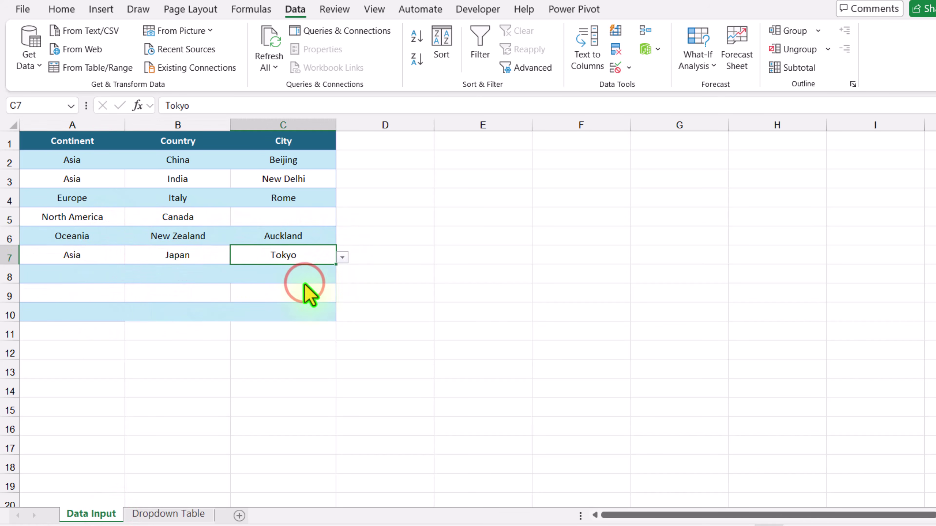
left_click(305, 282)
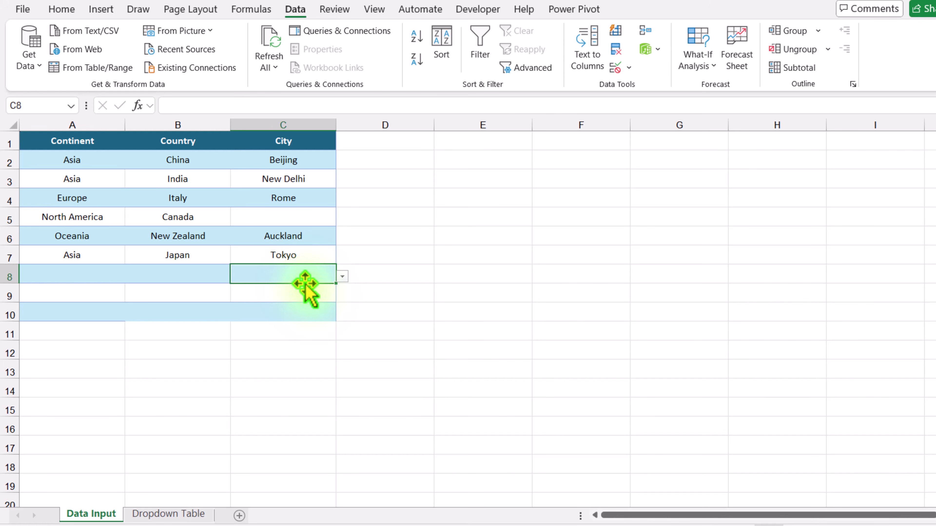